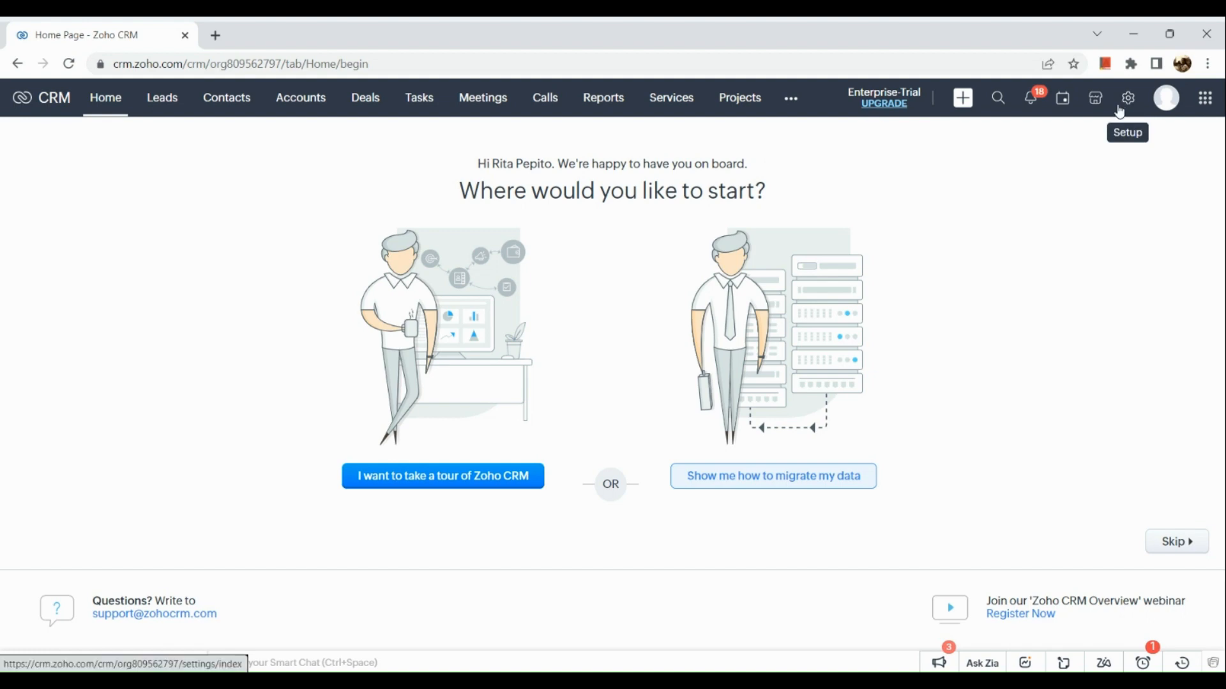
Step: Open the Workflow Rules page in the Automation section of the CRM setup
scroll(1124, 111, up, 5)
click(1124, 111)
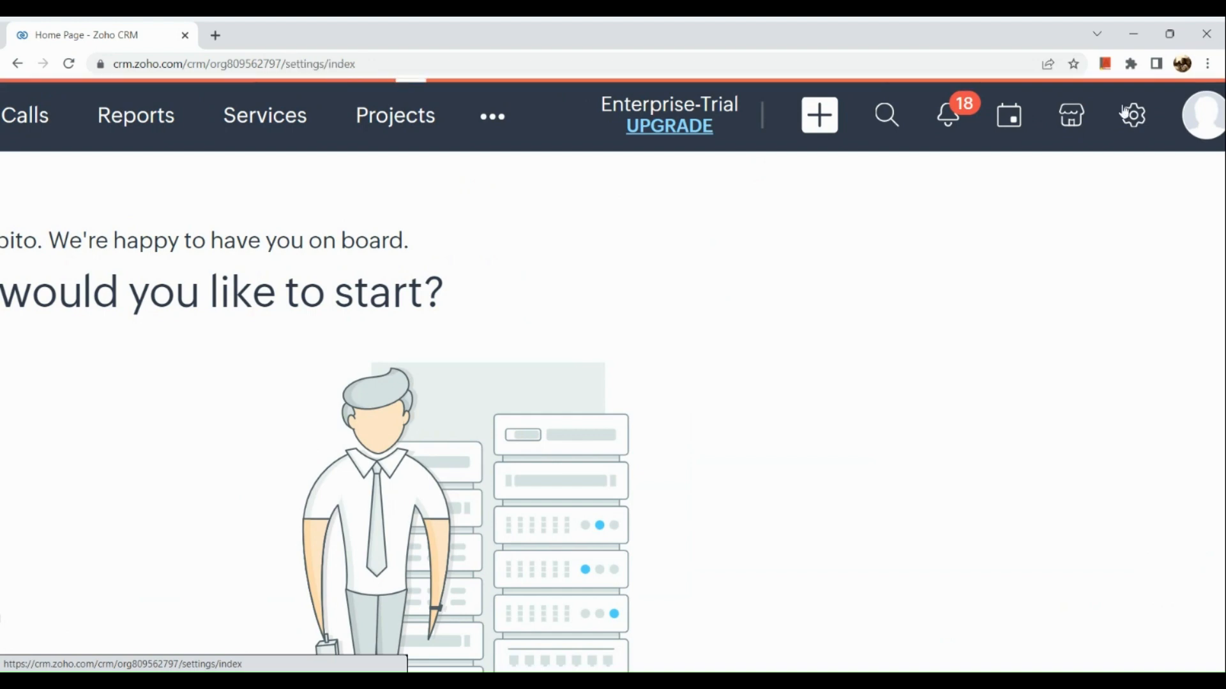
scroll(1124, 112, down, 5)
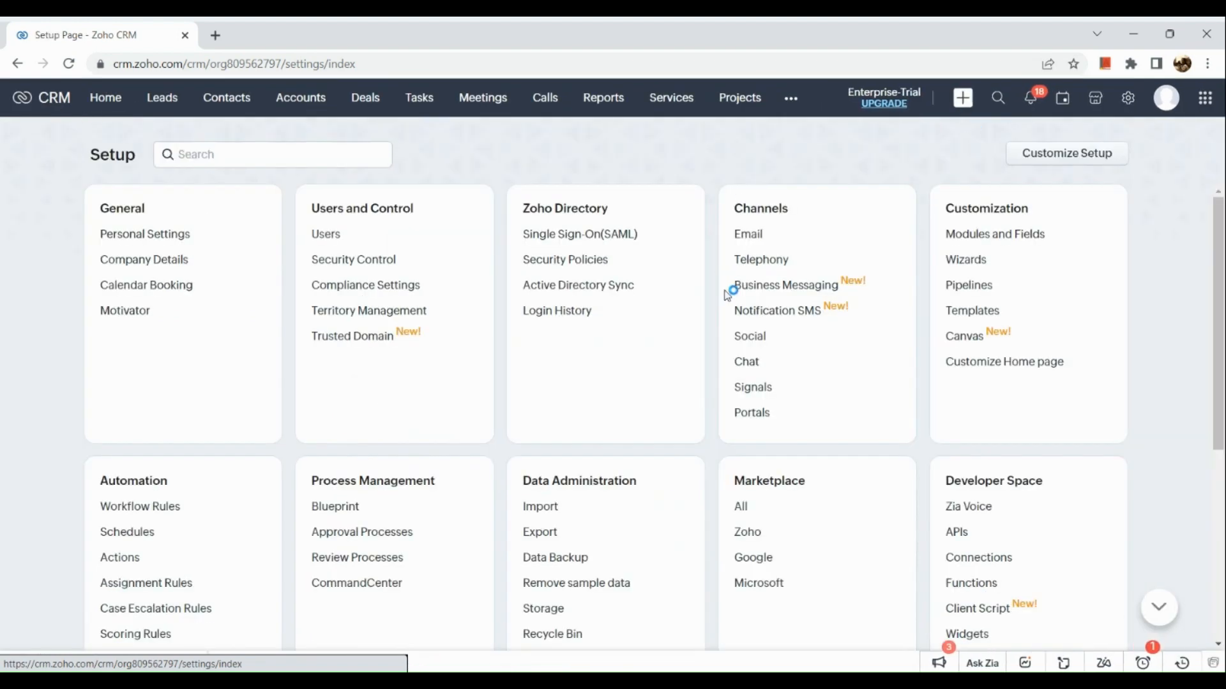
scroll(726, 293, down, 2)
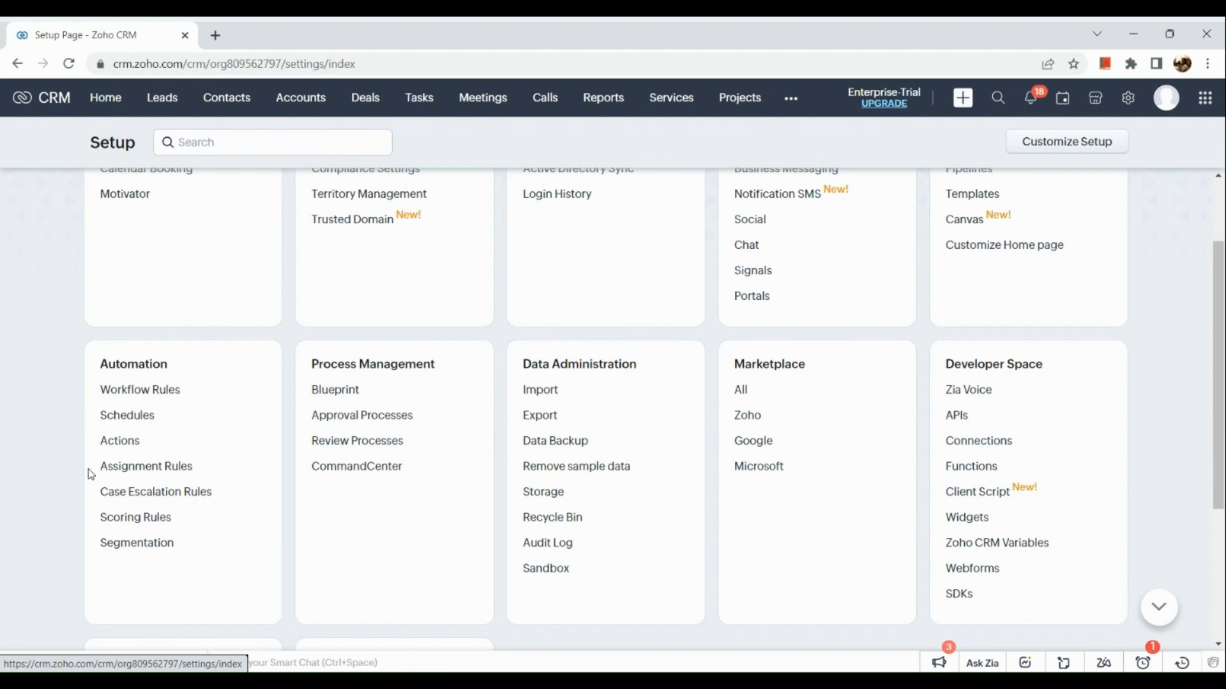
scroll(91, 473, up, 5)
scroll(91, 474, down, 1)
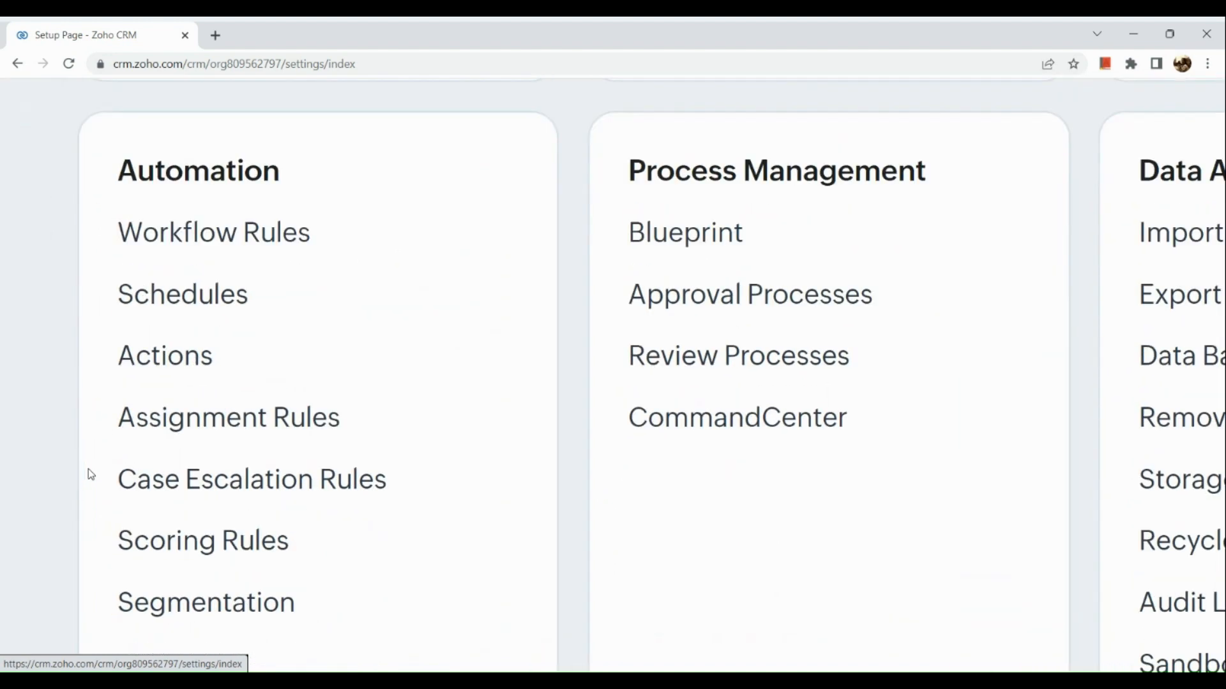
scroll(90, 474, left, 1)
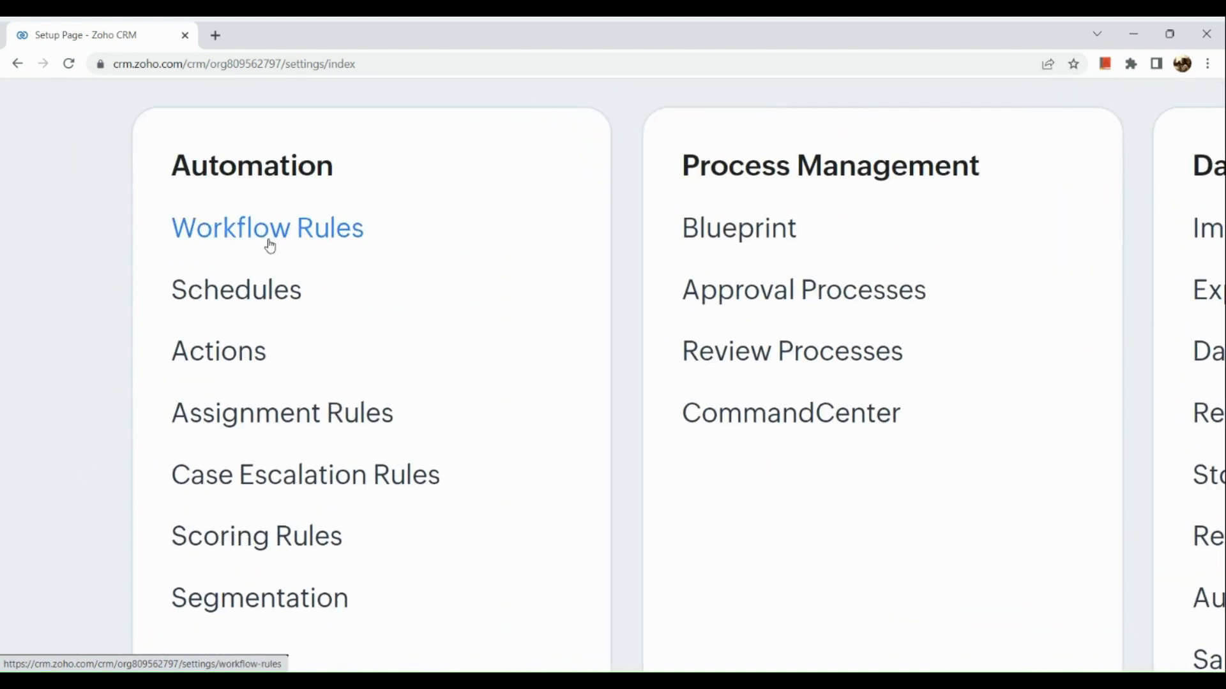
click(269, 246)
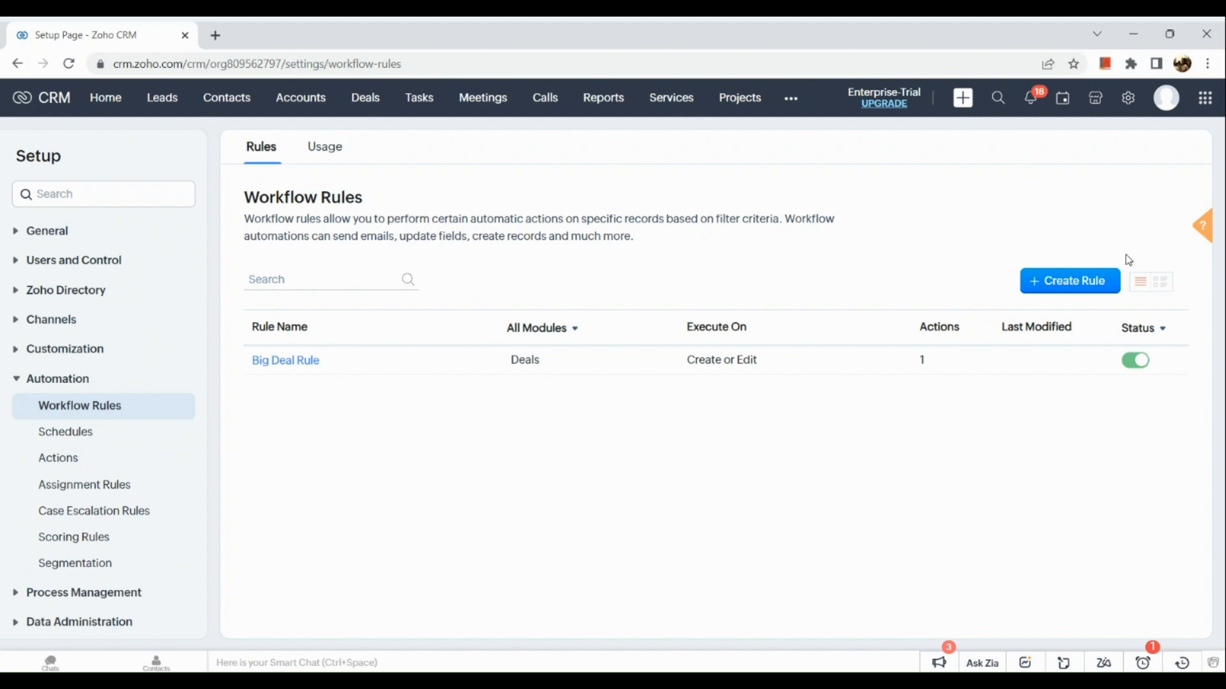
Step: Create a new workflow rule named "week 1" for the Tasks module, without a description
scroll(1125, 255, up, 5)
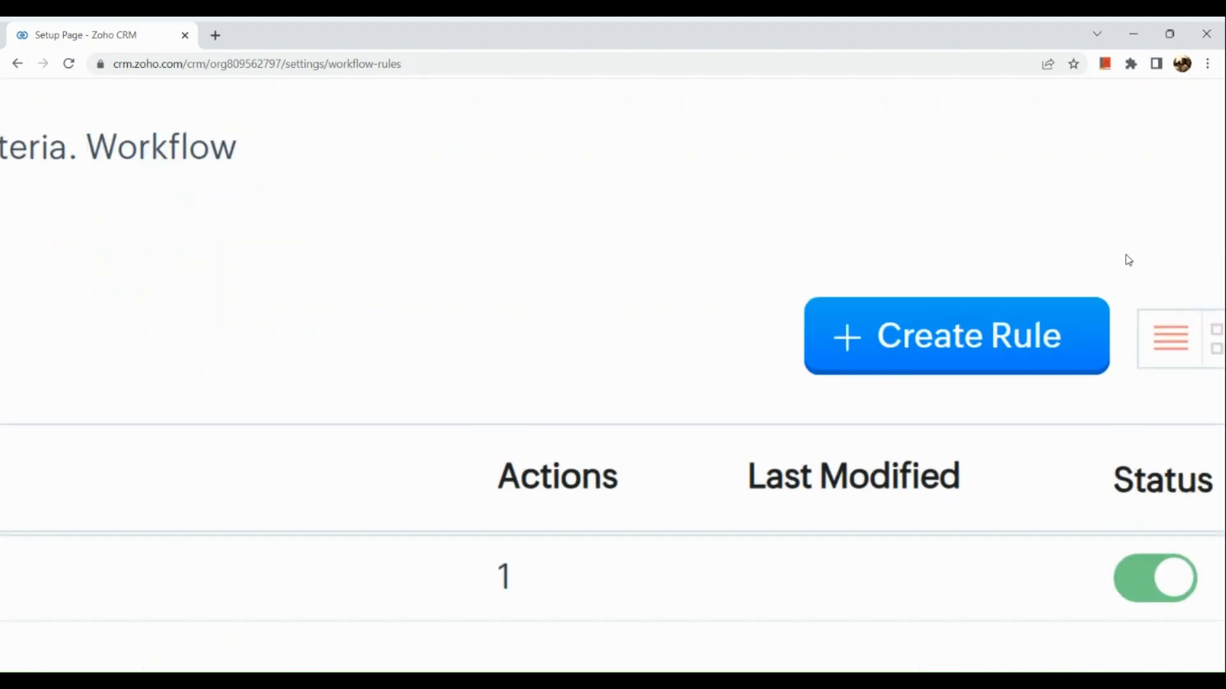
click(965, 337)
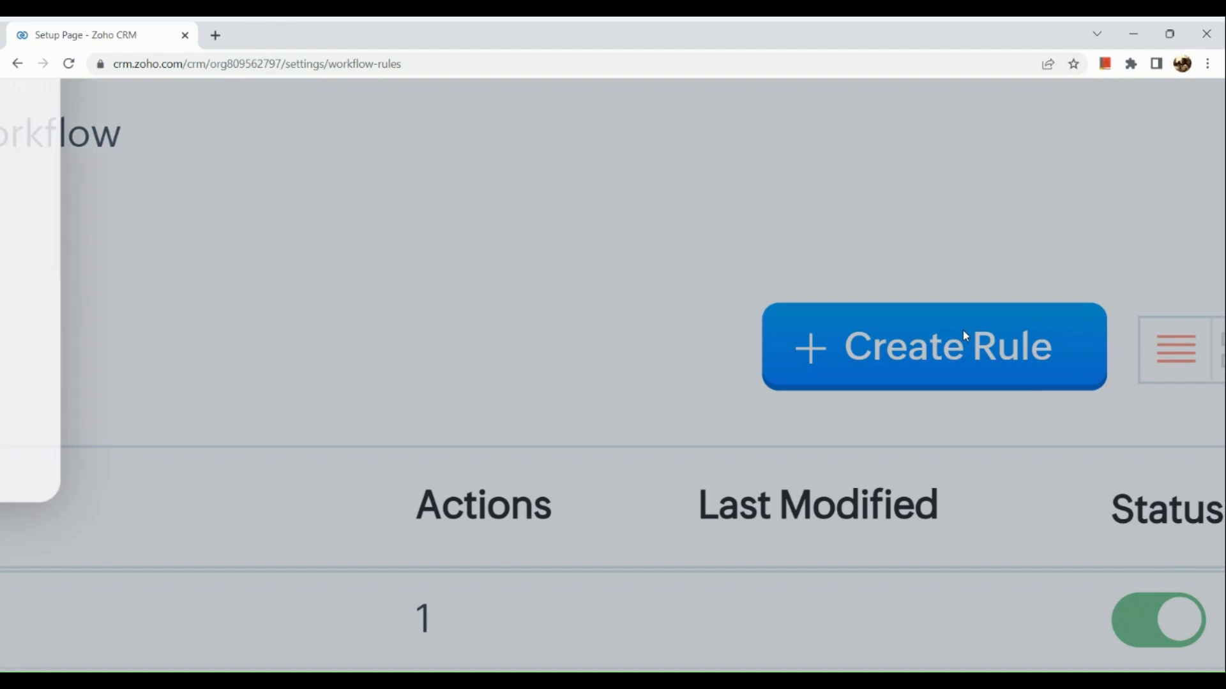
scroll(962, 331, down, 5)
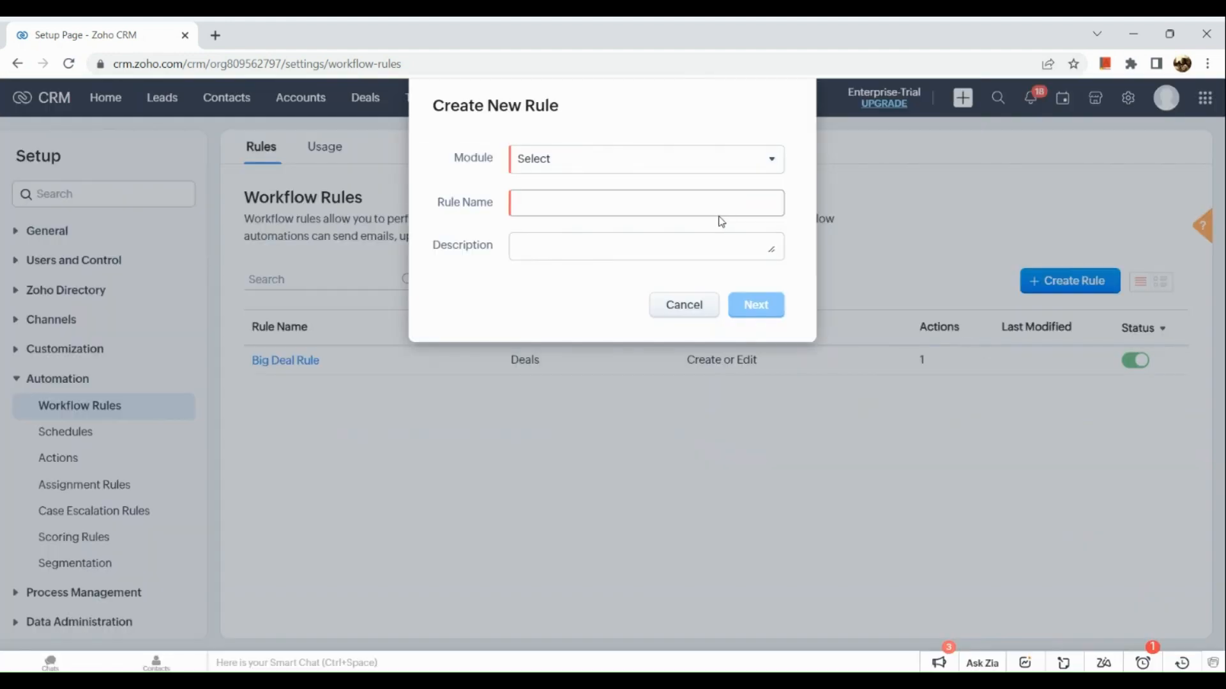
click(708, 171)
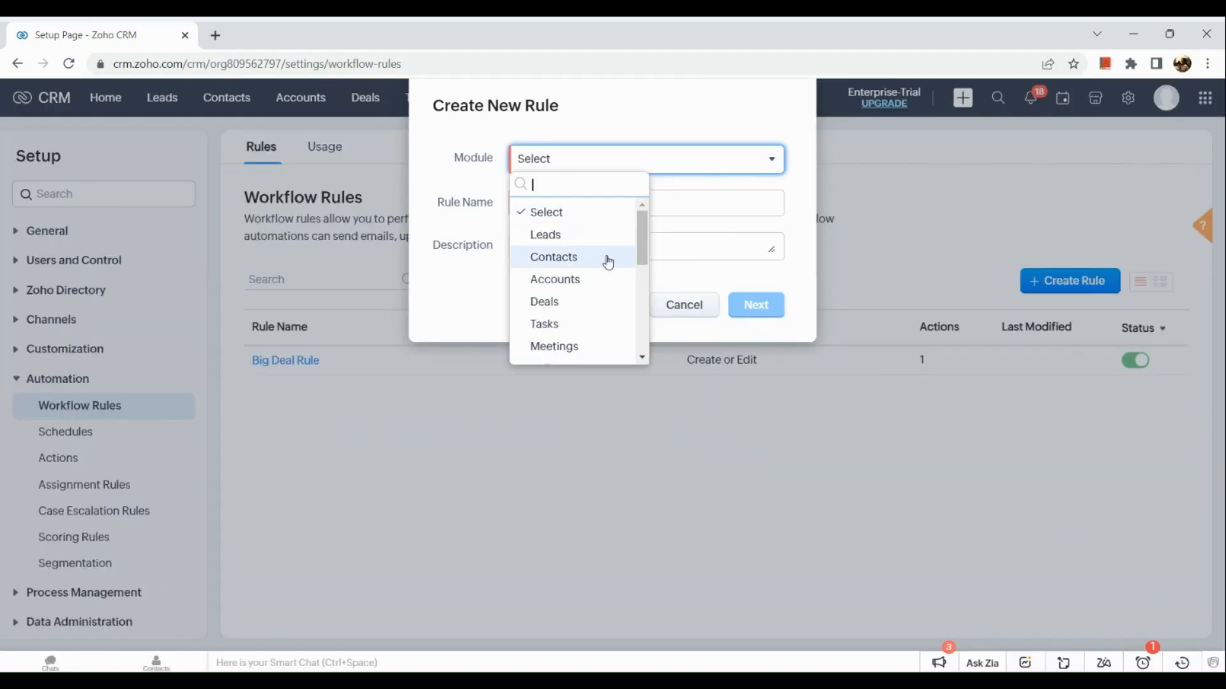
click(575, 327)
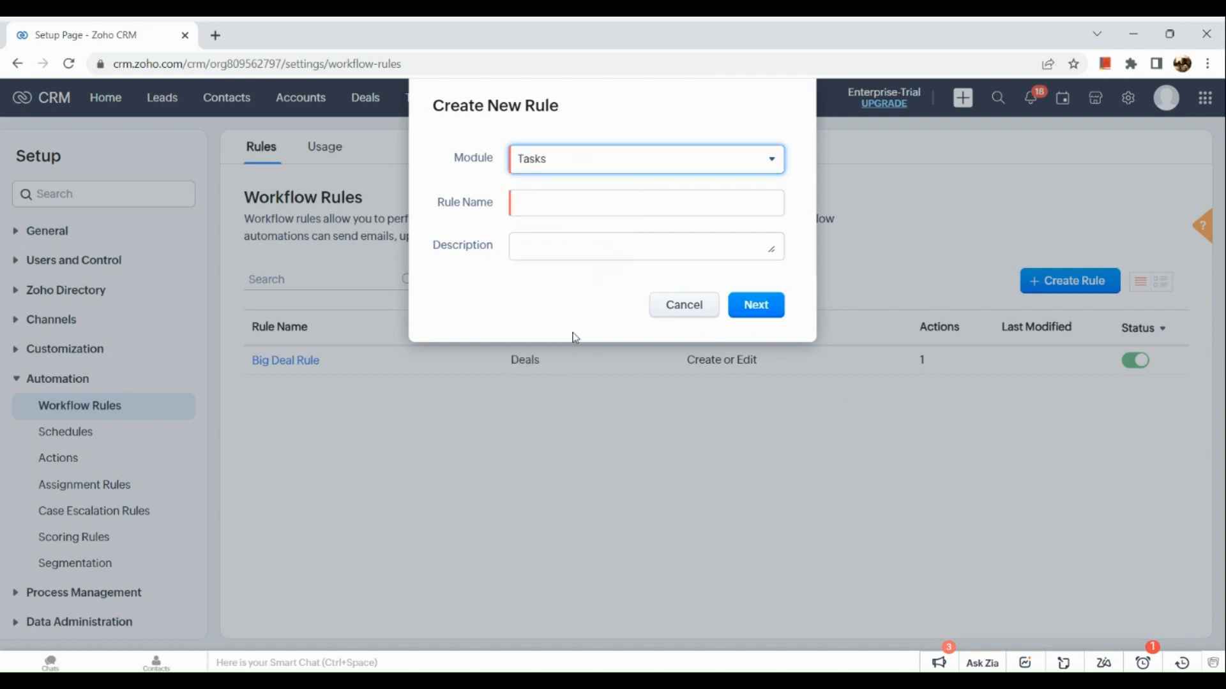
click(584, 213)
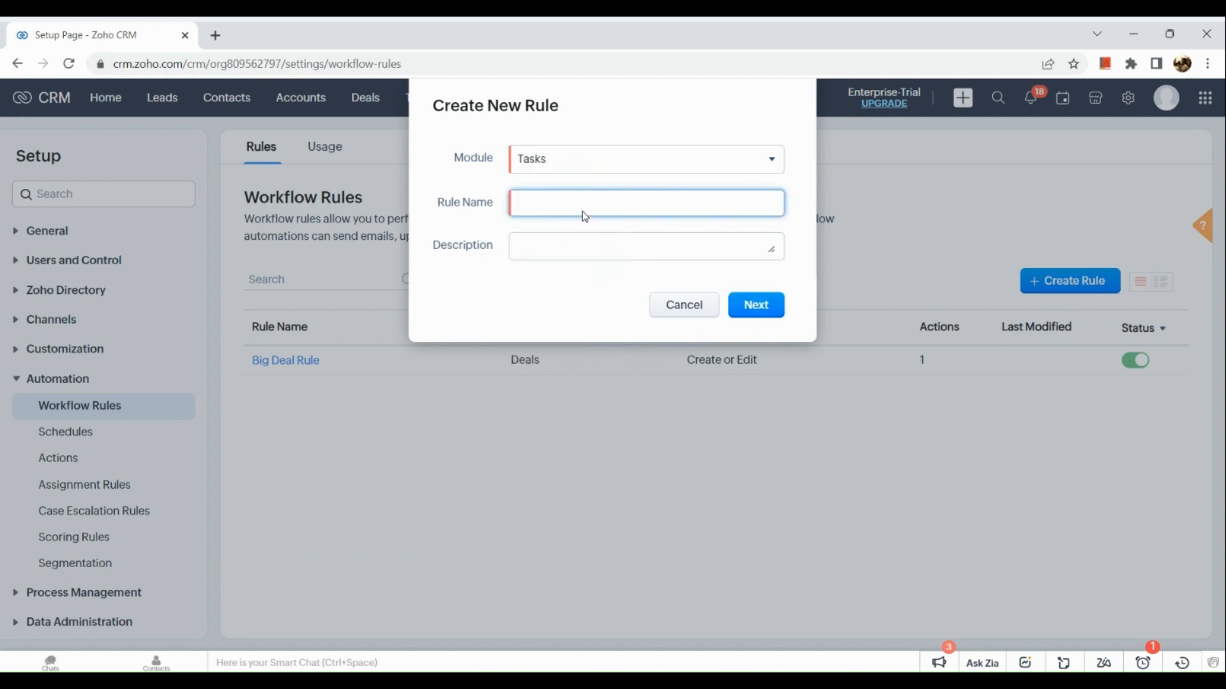
text(week 1)
click(574, 244)
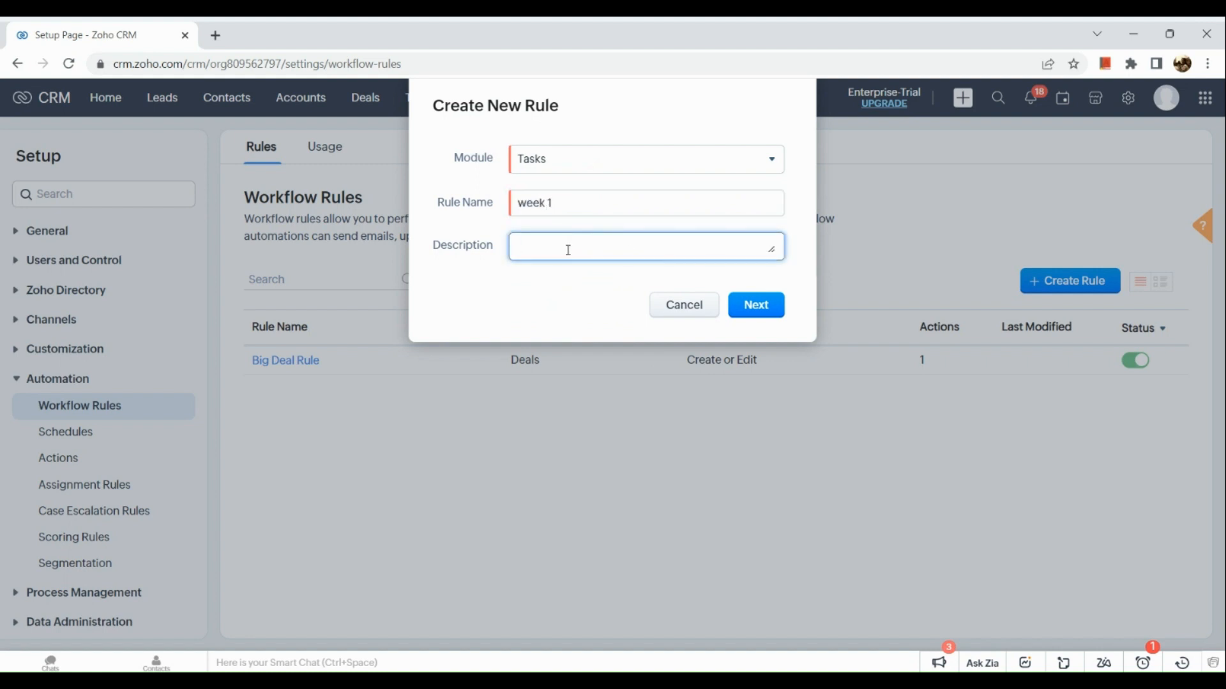
click(778, 310)
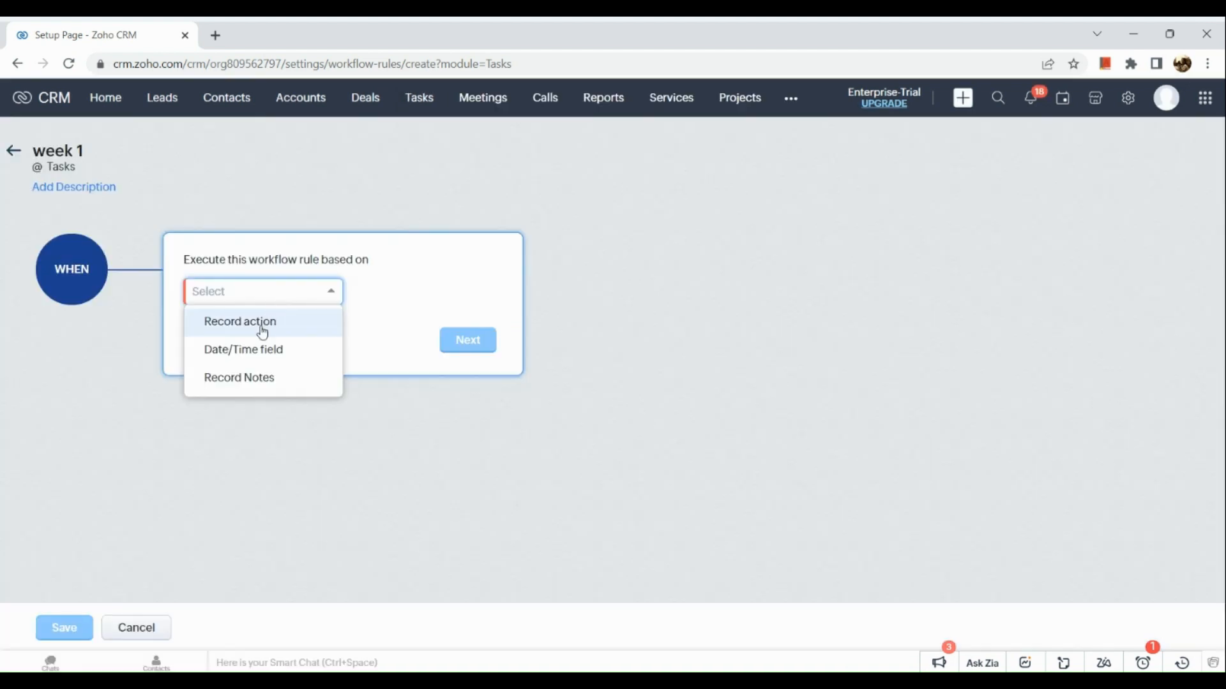
Step: Base the rule's execution on a Date/Time field and choose Reminder as that field
click(252, 350)
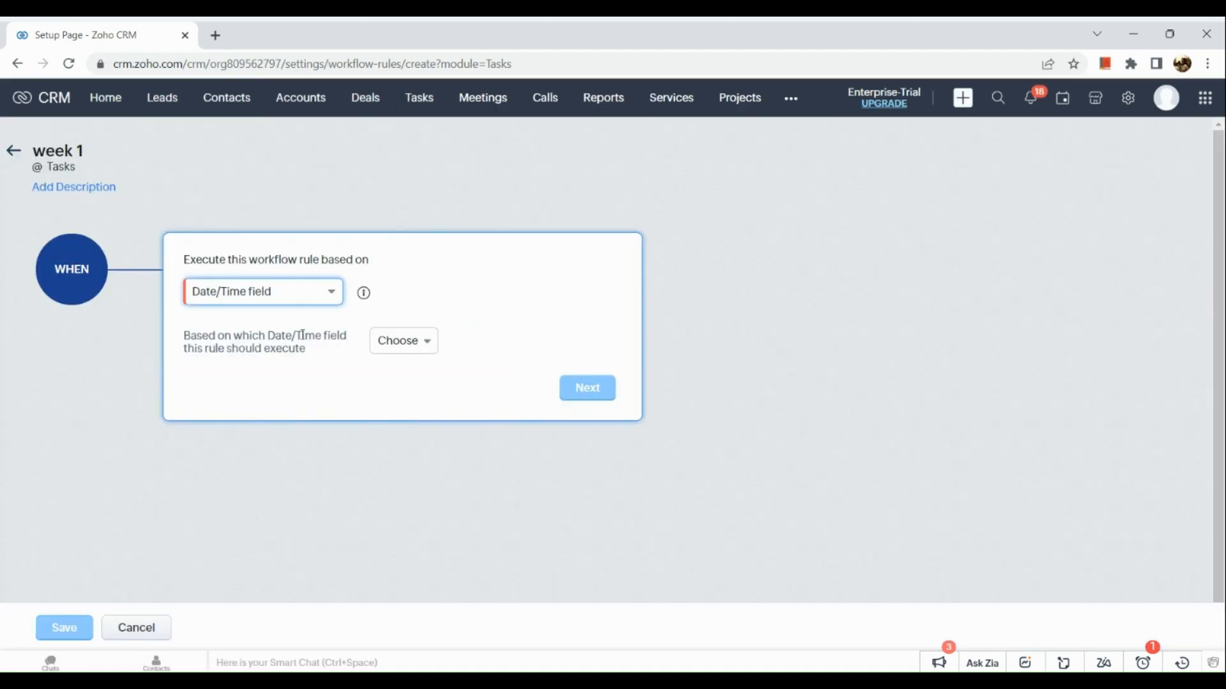
click(427, 351)
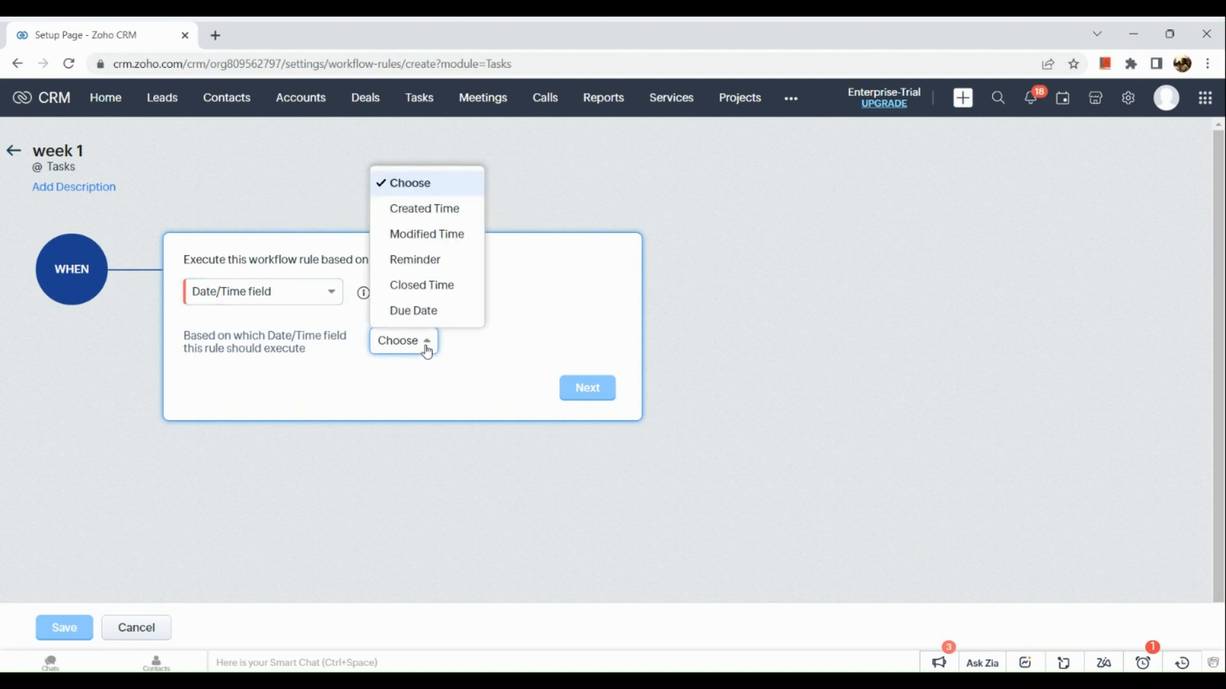
click(444, 259)
Step: Set the rule's execution time to a custom 24 hours after the time in the Reminder field
scroll(527, 449, down, 2)
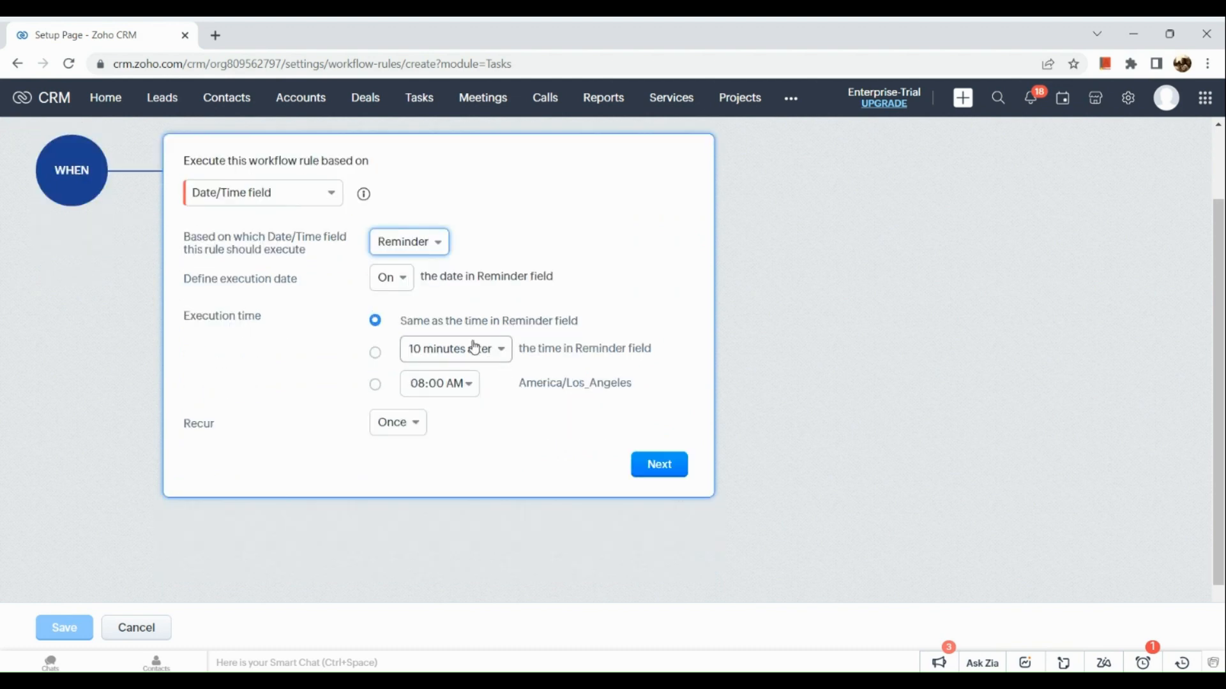
click(491, 360)
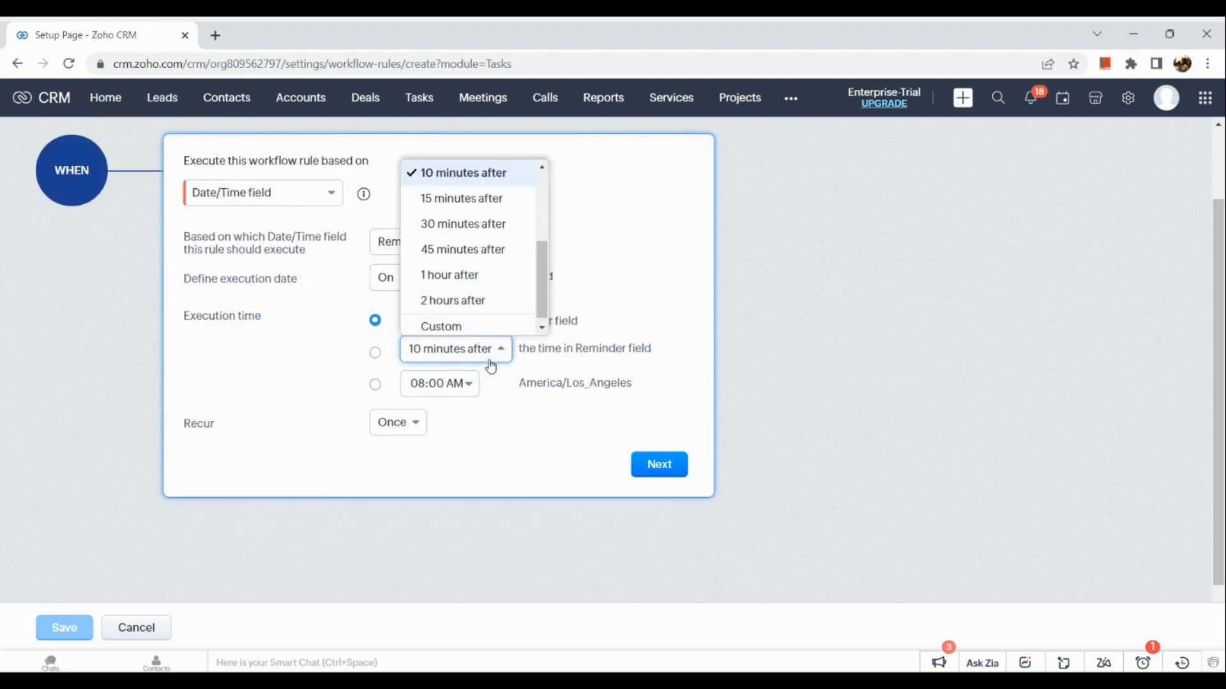
scroll(492, 276, down, 1)
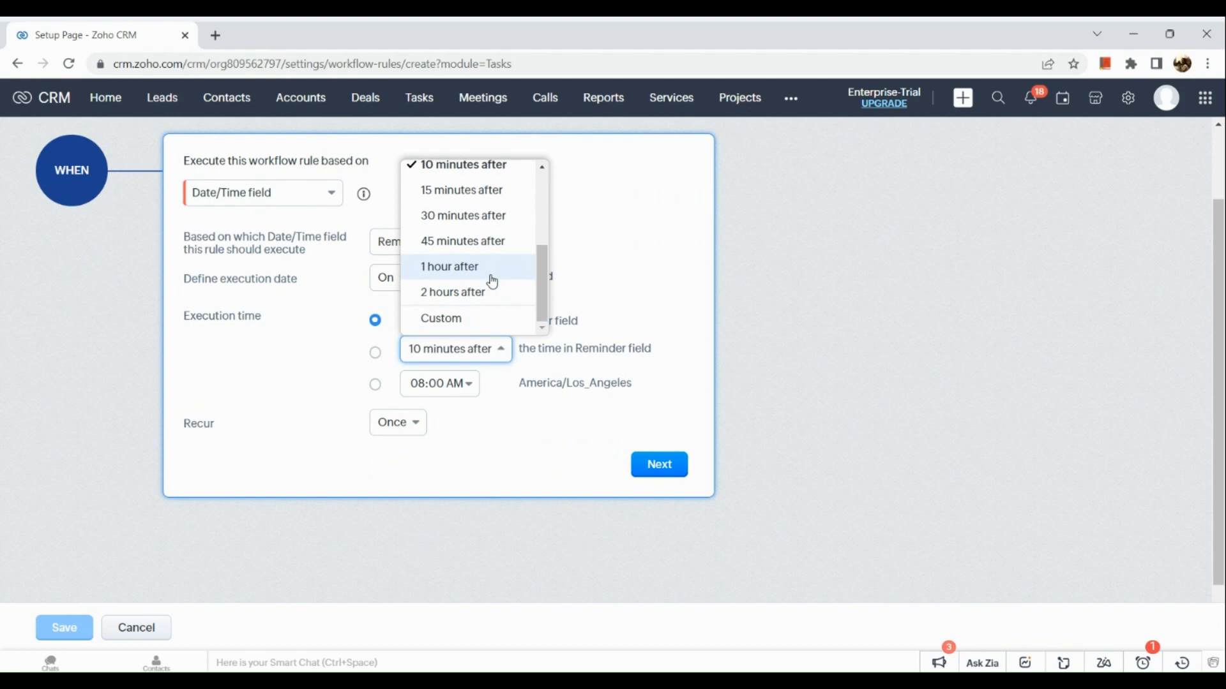
click(471, 328)
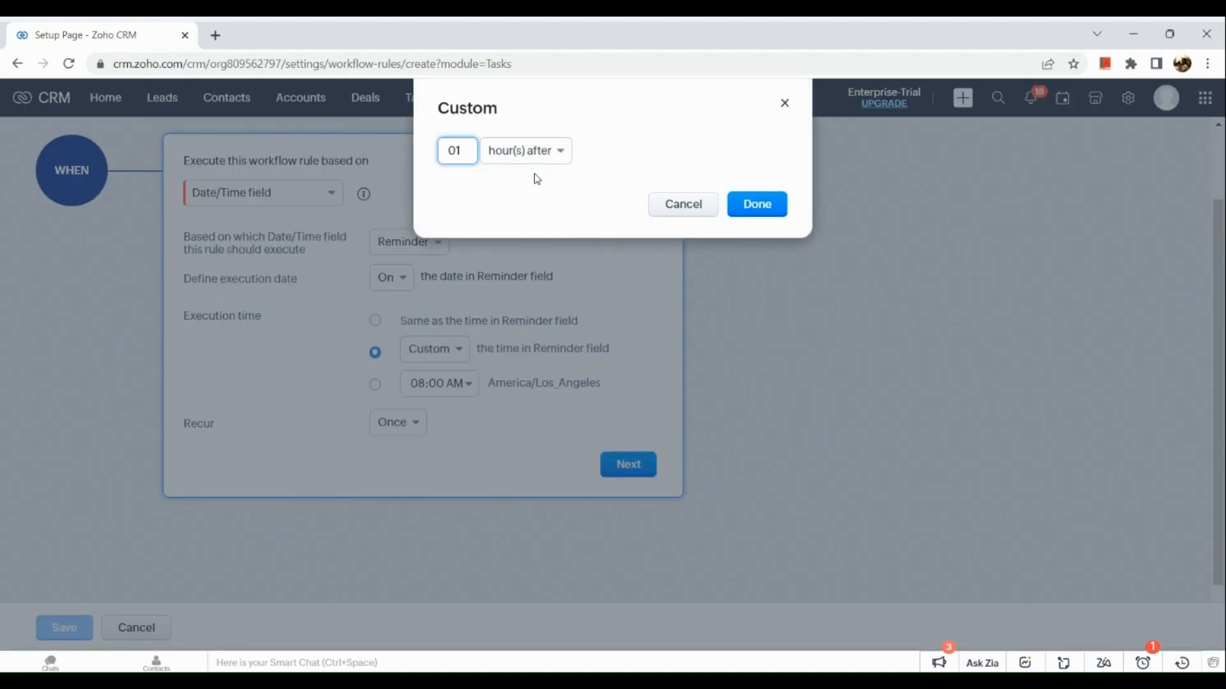
click(545, 160)
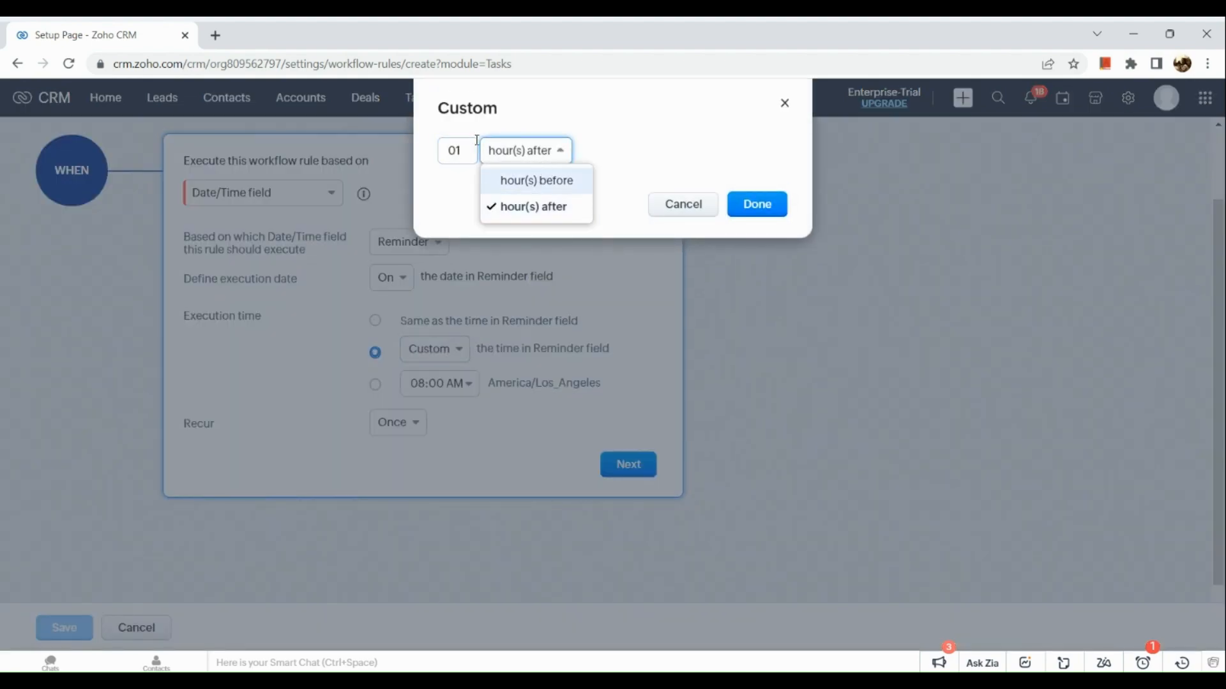
double_click(461, 153)
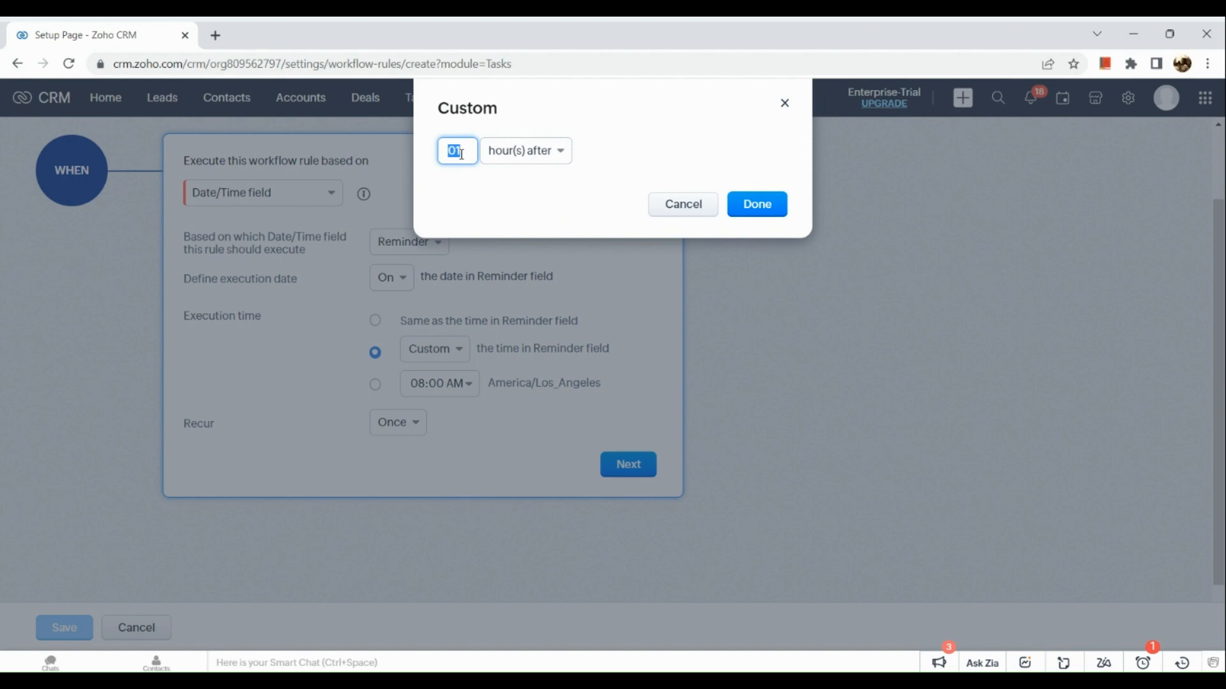
text(24)
click(760, 203)
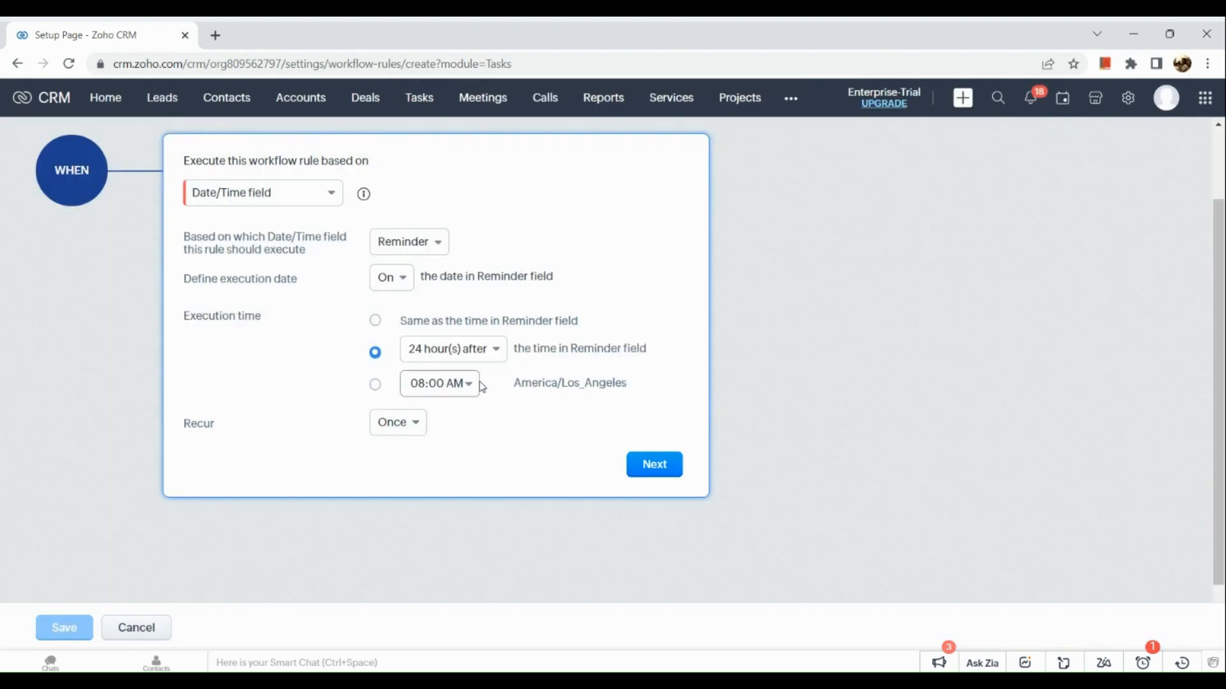
Step: Set the fixed-time value to 10:00 AM, keep the recurrence at Once, and continue to the rule's conditions
click(476, 383)
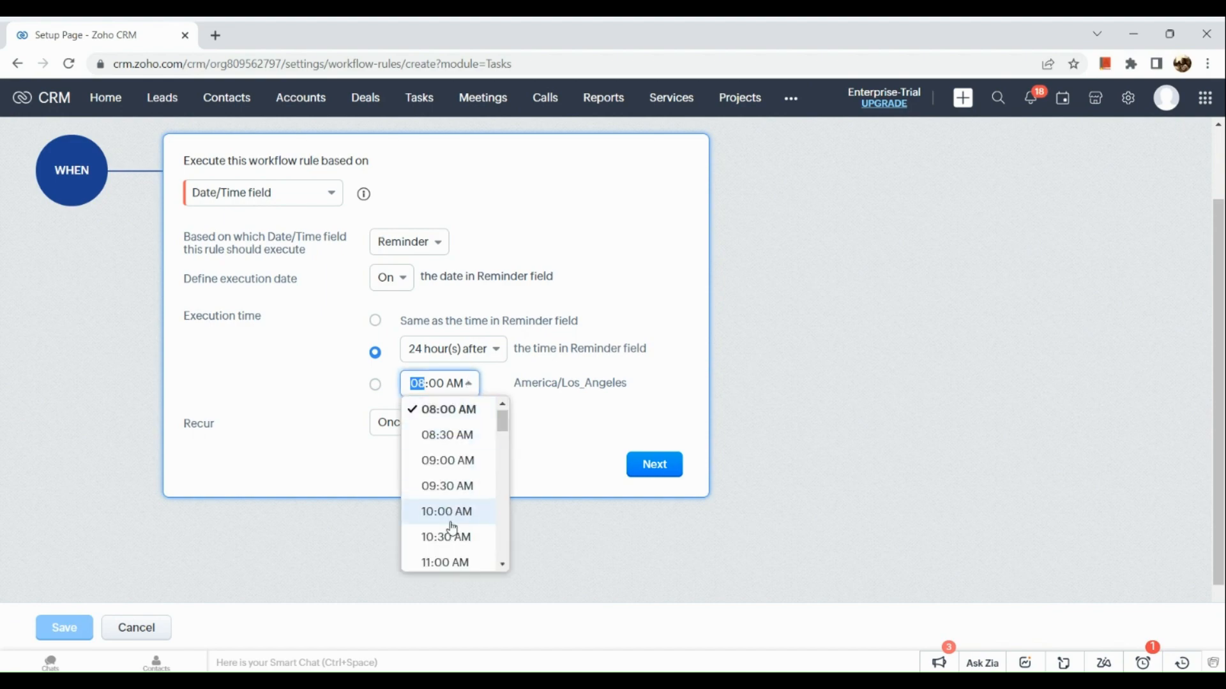
click(459, 510)
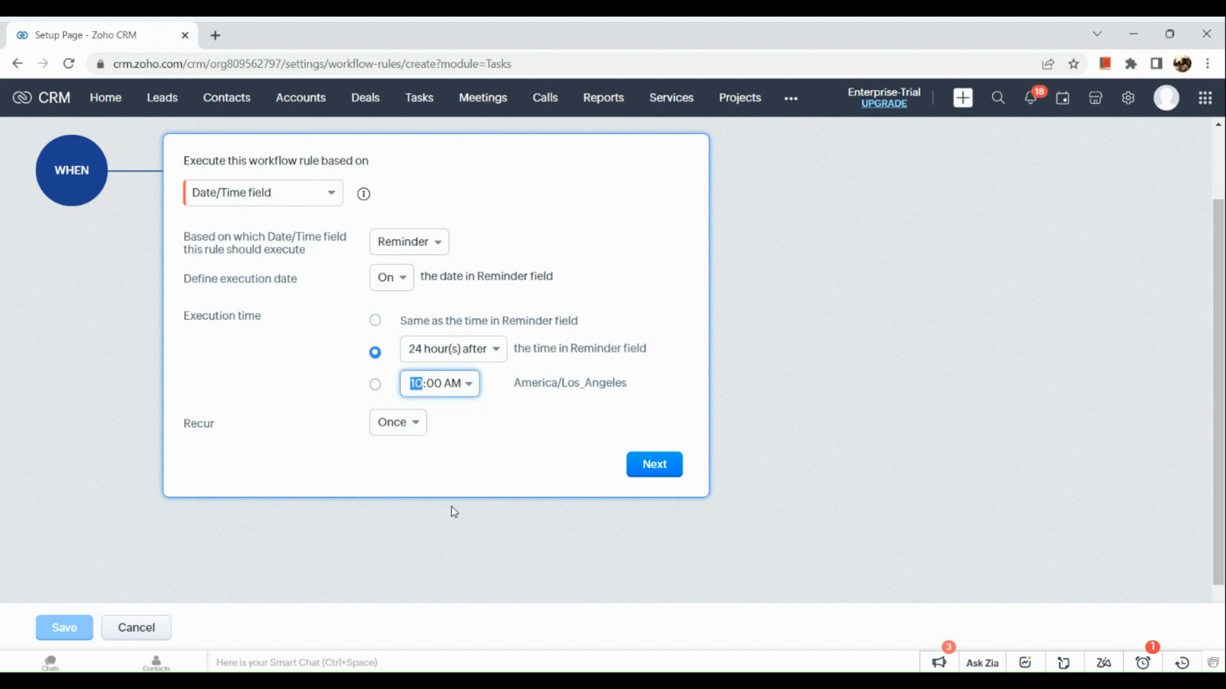
click(413, 427)
click(413, 426)
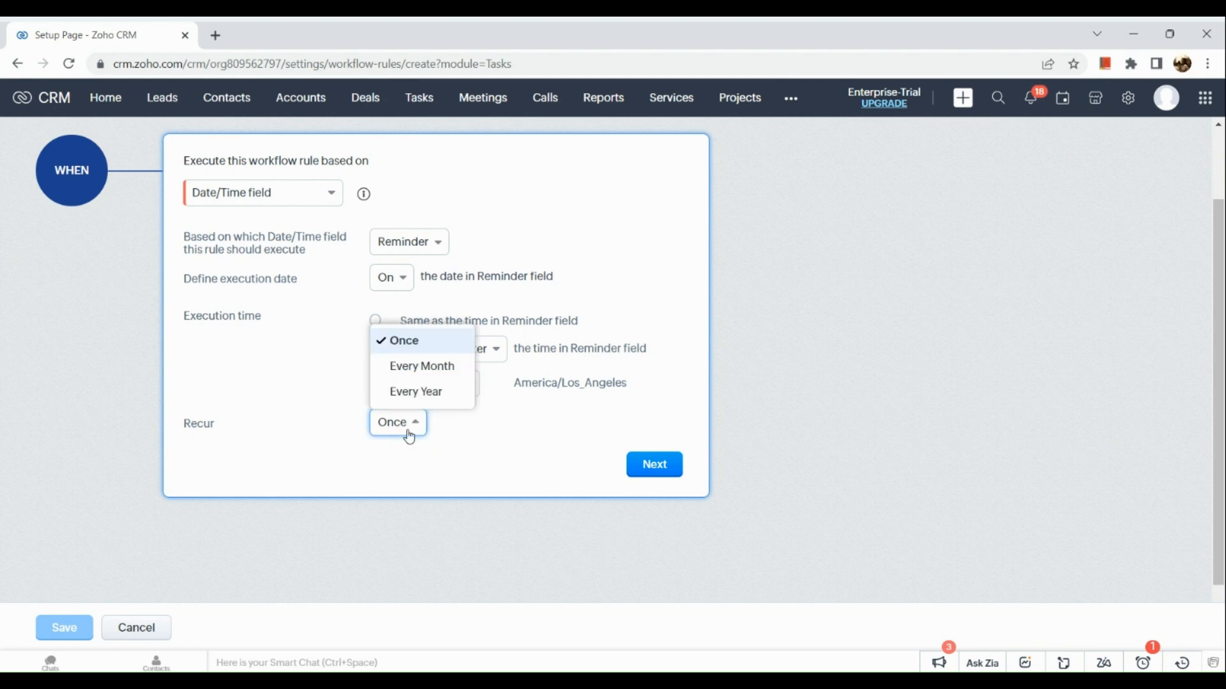
click(499, 458)
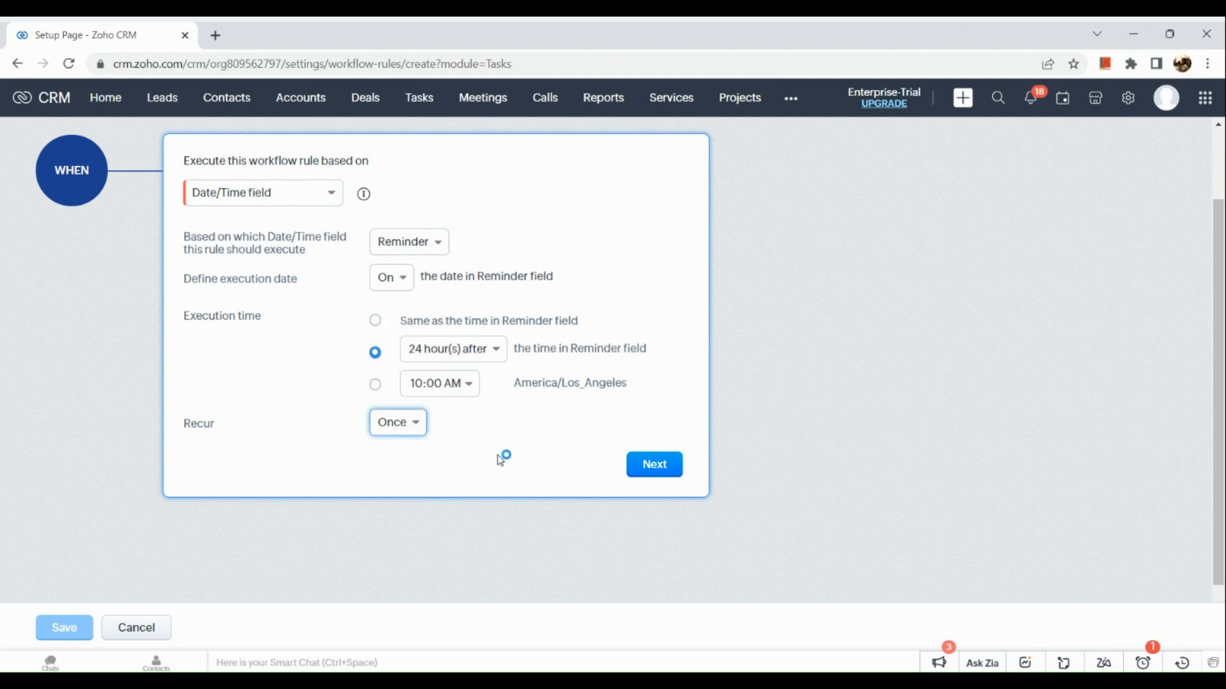
click(648, 465)
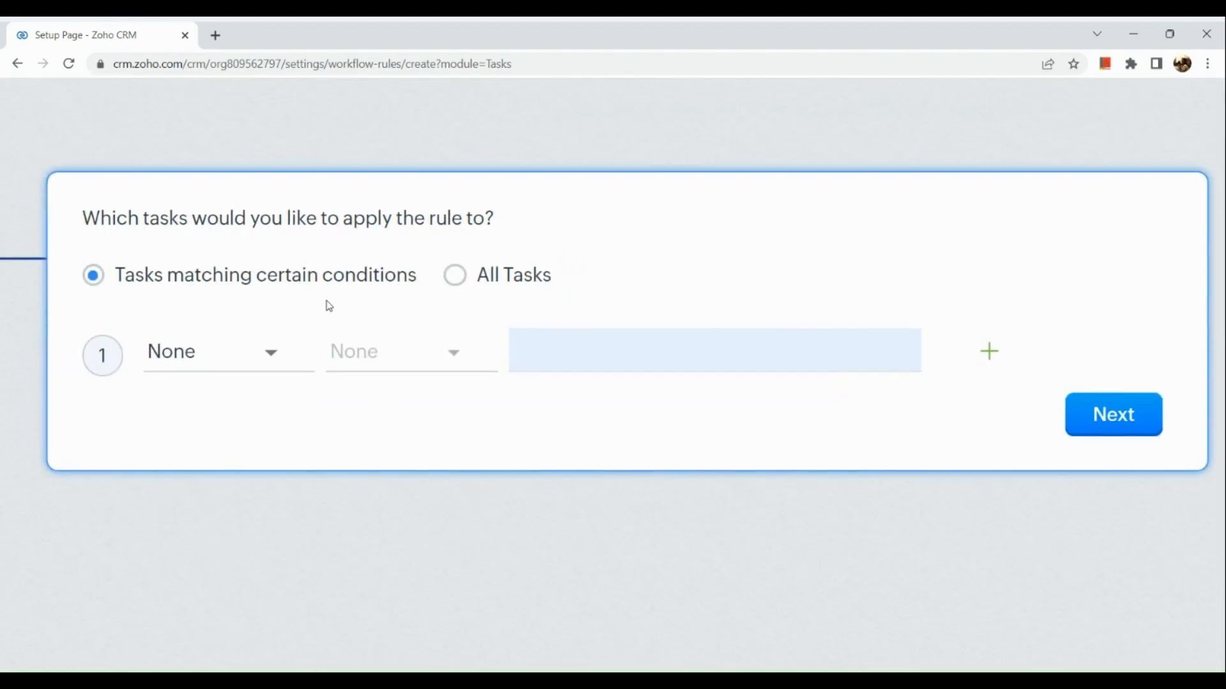
Step: Define the first task condition as Created Time is 04/30/2023 at 12:00 AM
click(256, 365)
scroll(236, 544, down, 2)
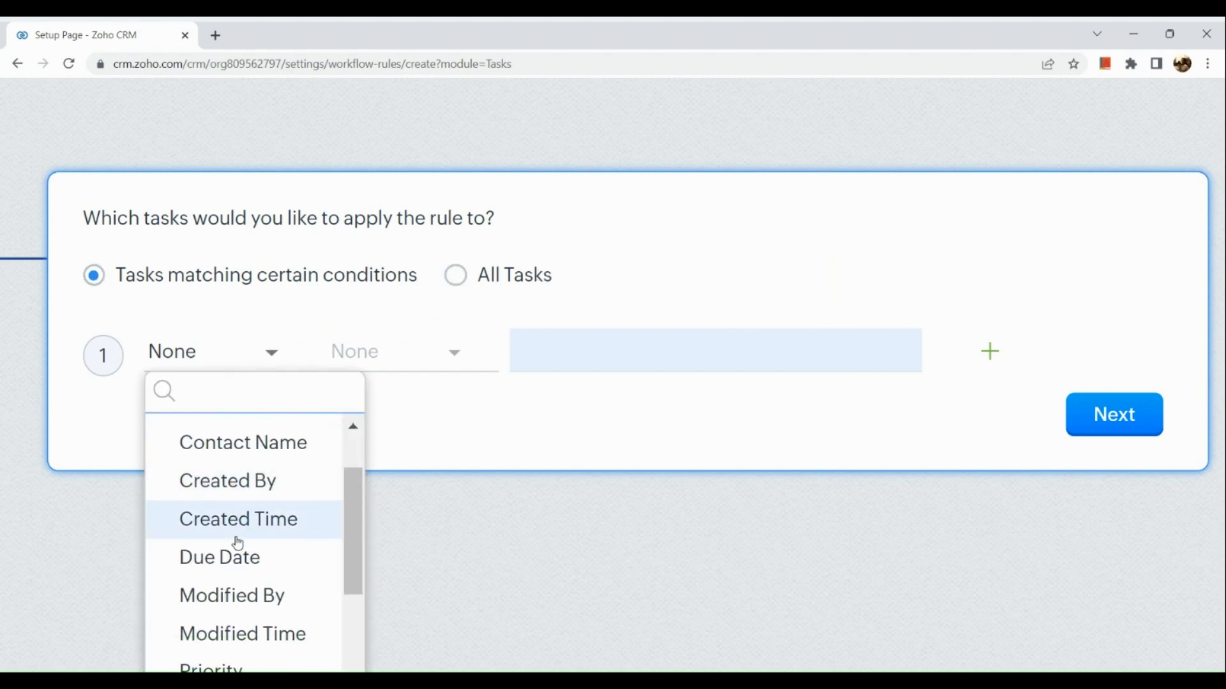
click(252, 519)
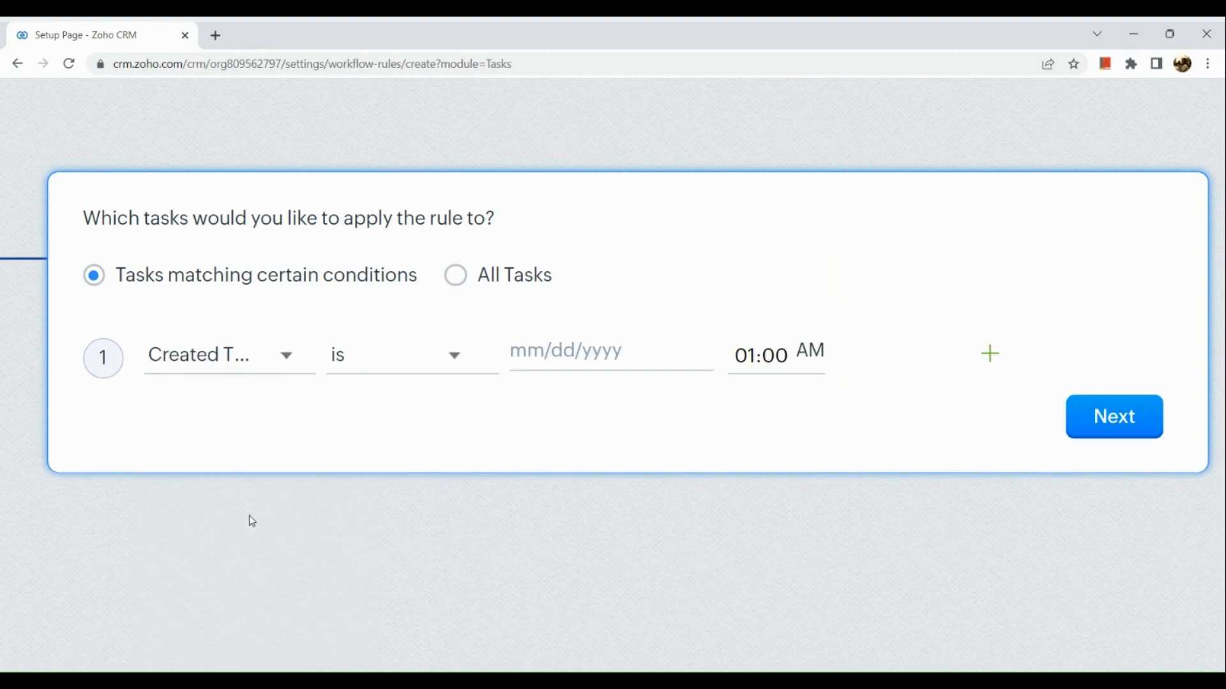
click(444, 357)
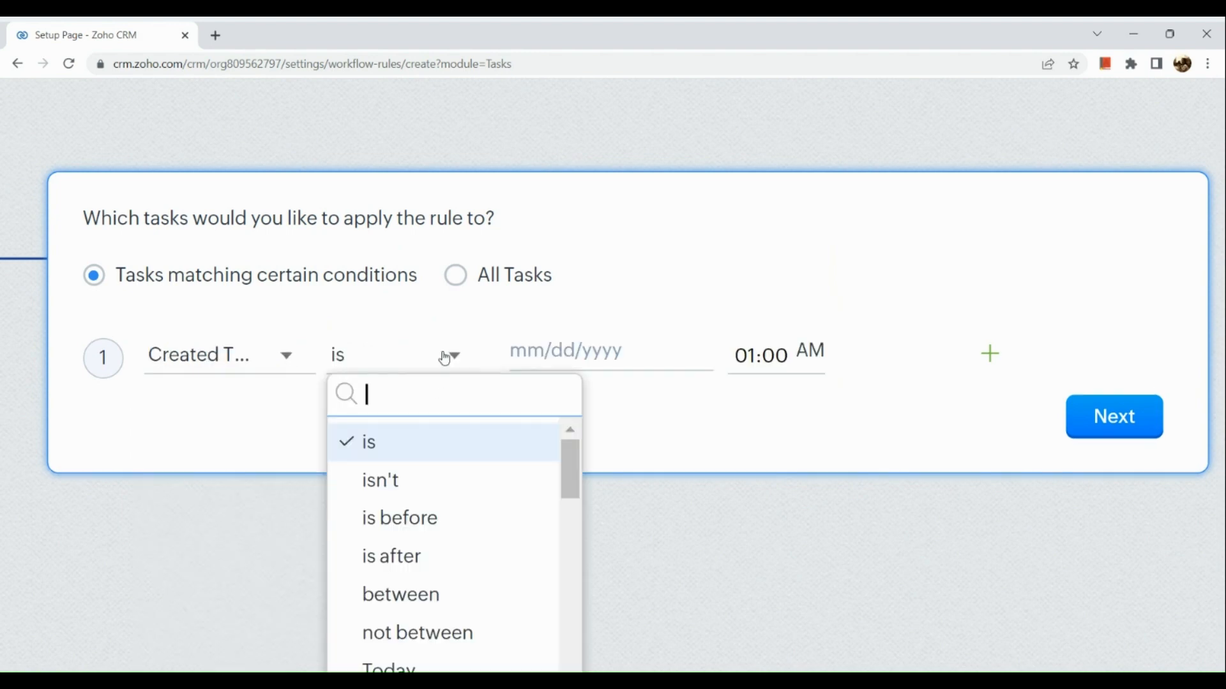
click(579, 356)
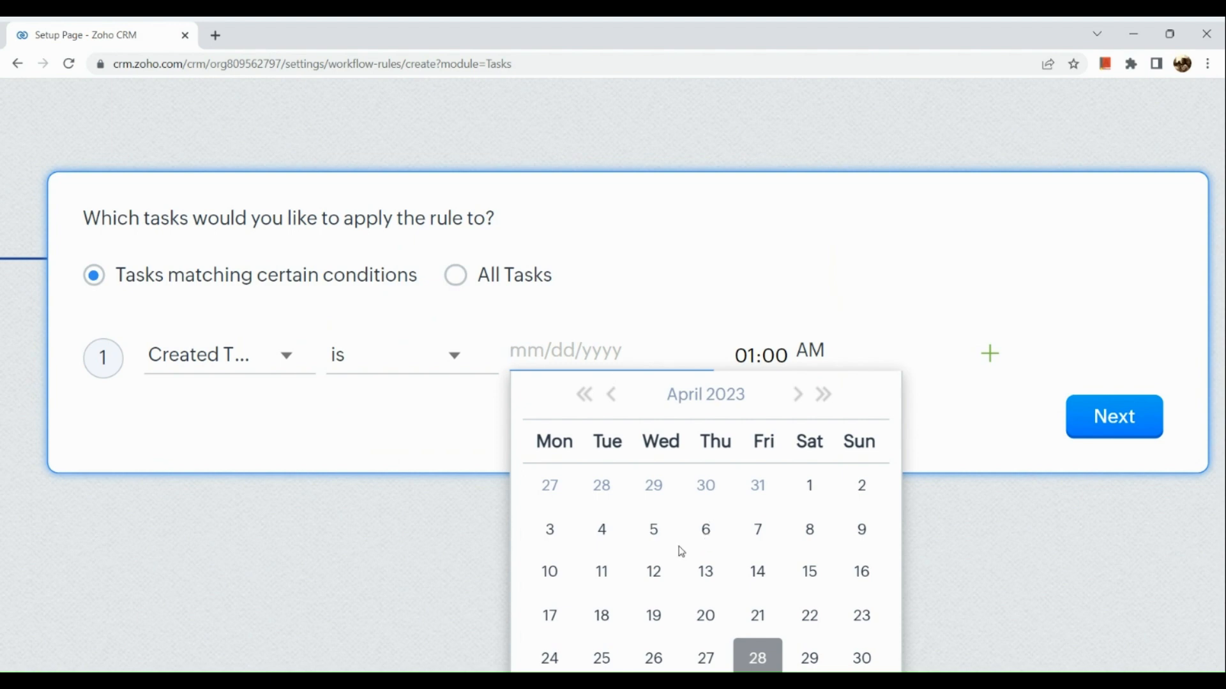
scroll(680, 551, down, 2)
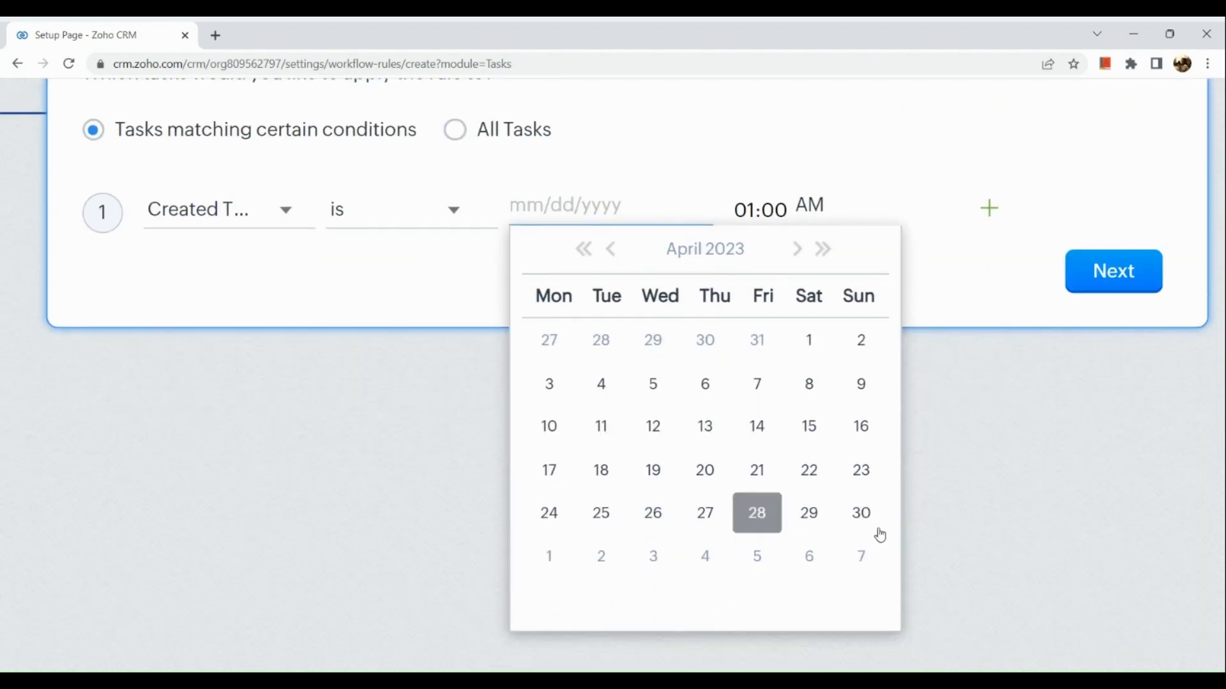
click(861, 515)
click(753, 214)
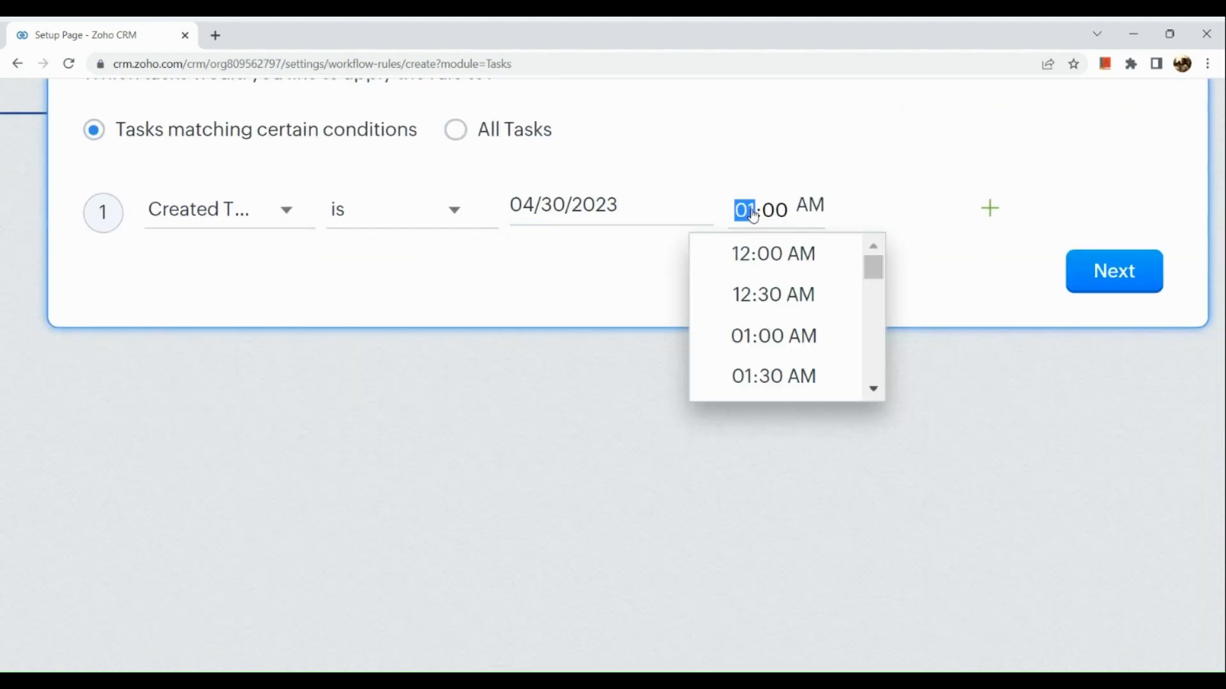
click(770, 263)
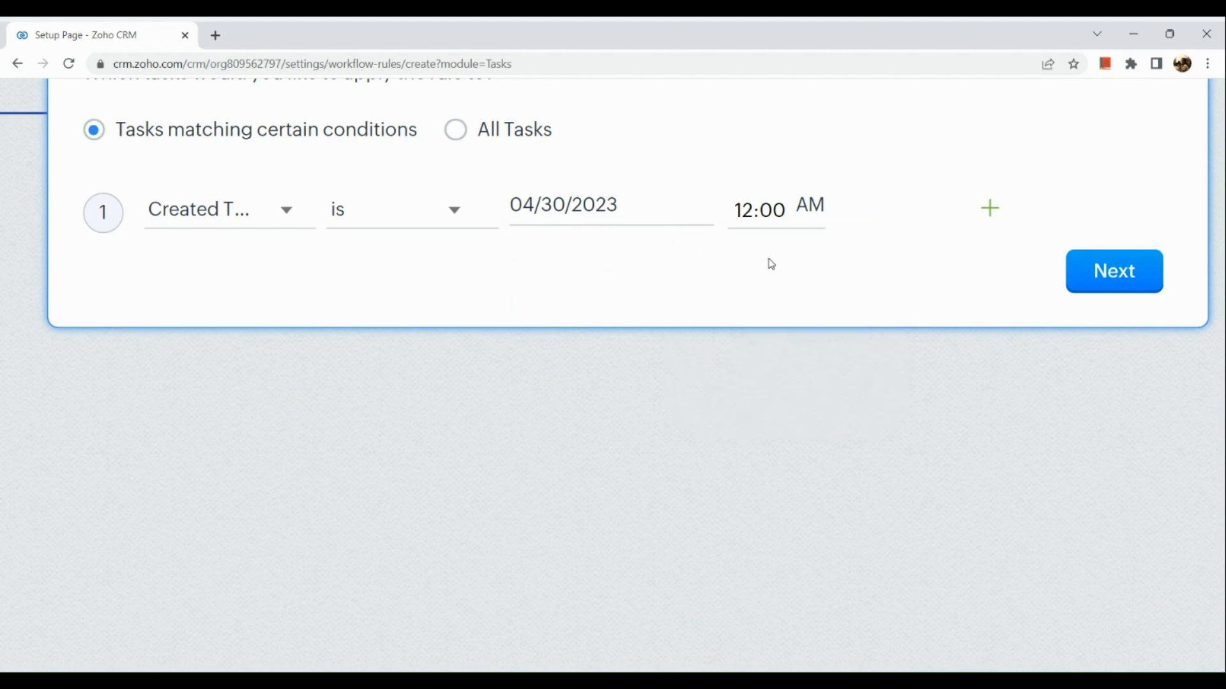
Step: Confirm the Created Time condition and schedule its actions to execute 5 hours after the rule trigger time
click(1083, 278)
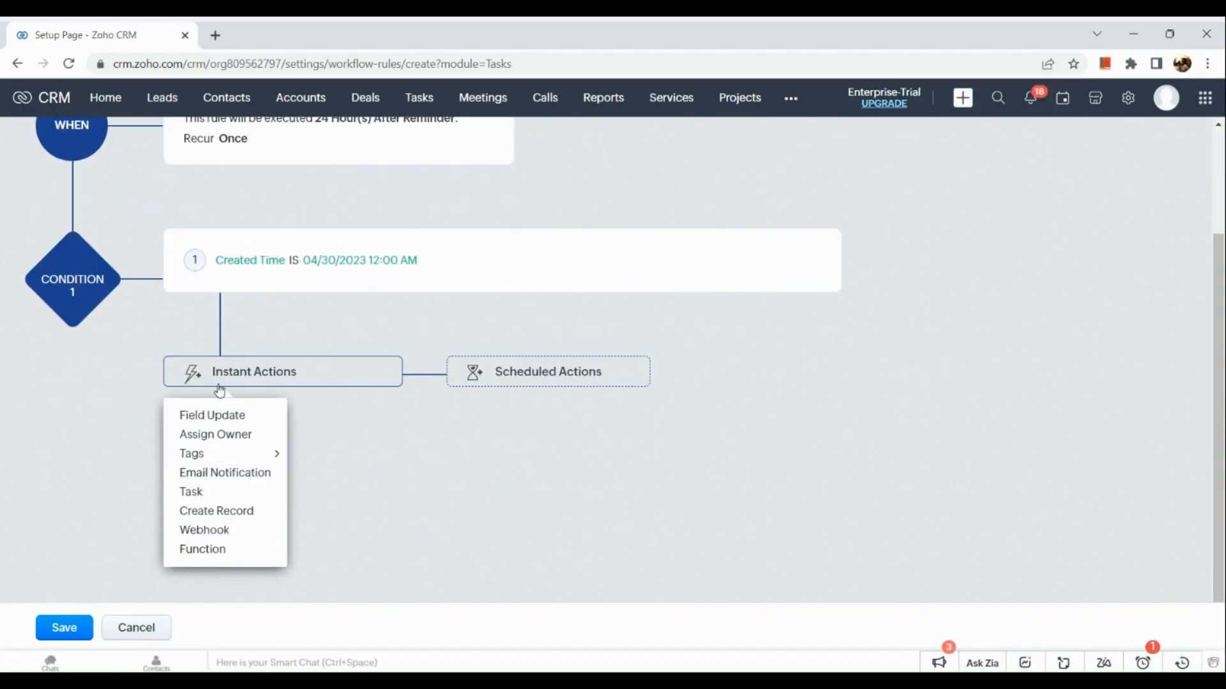
scroll(219, 391, down, 1)
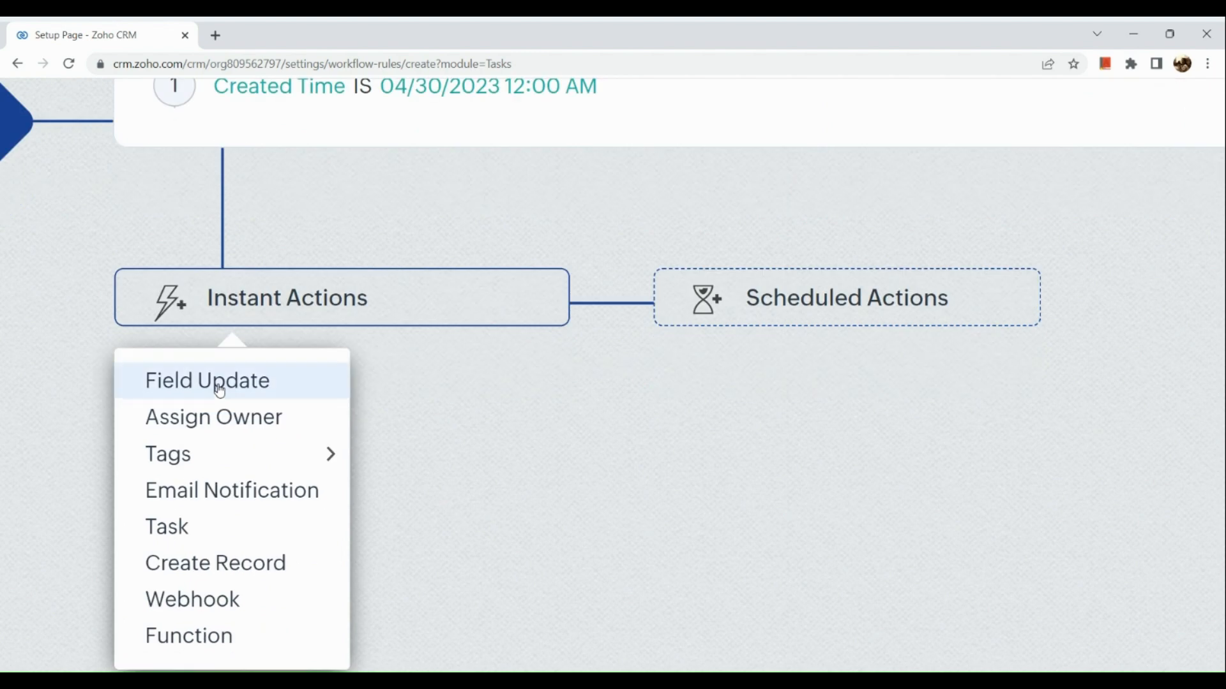
click(734, 320)
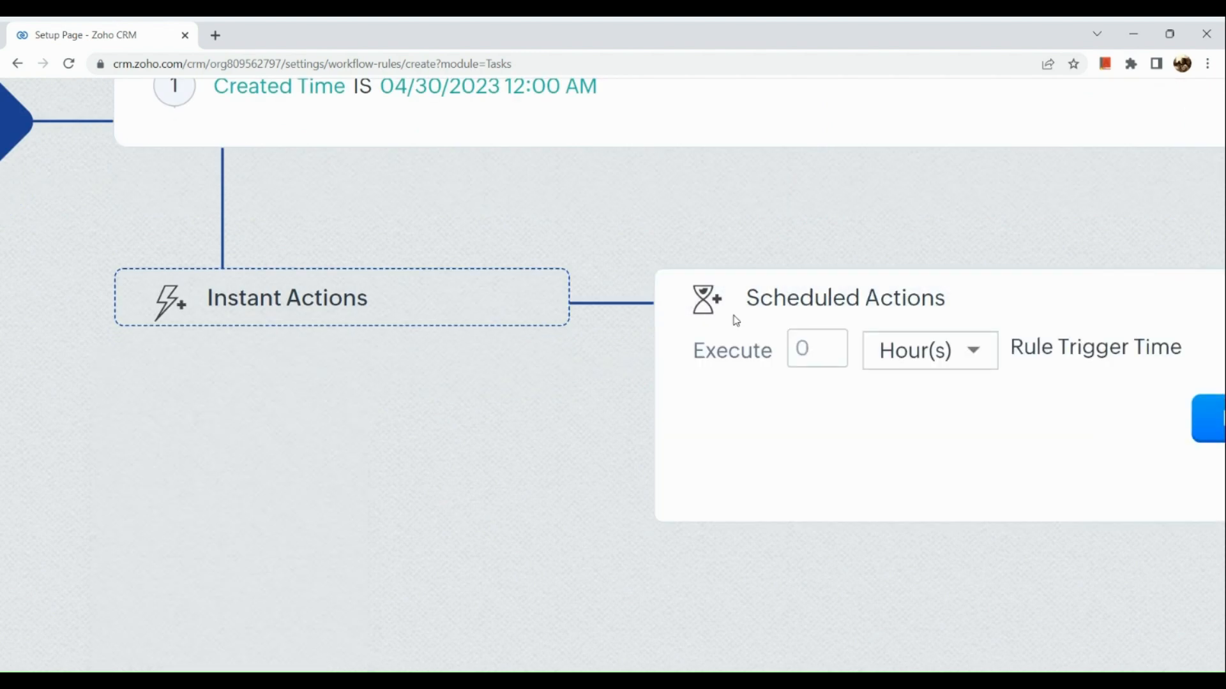
click(548, 354)
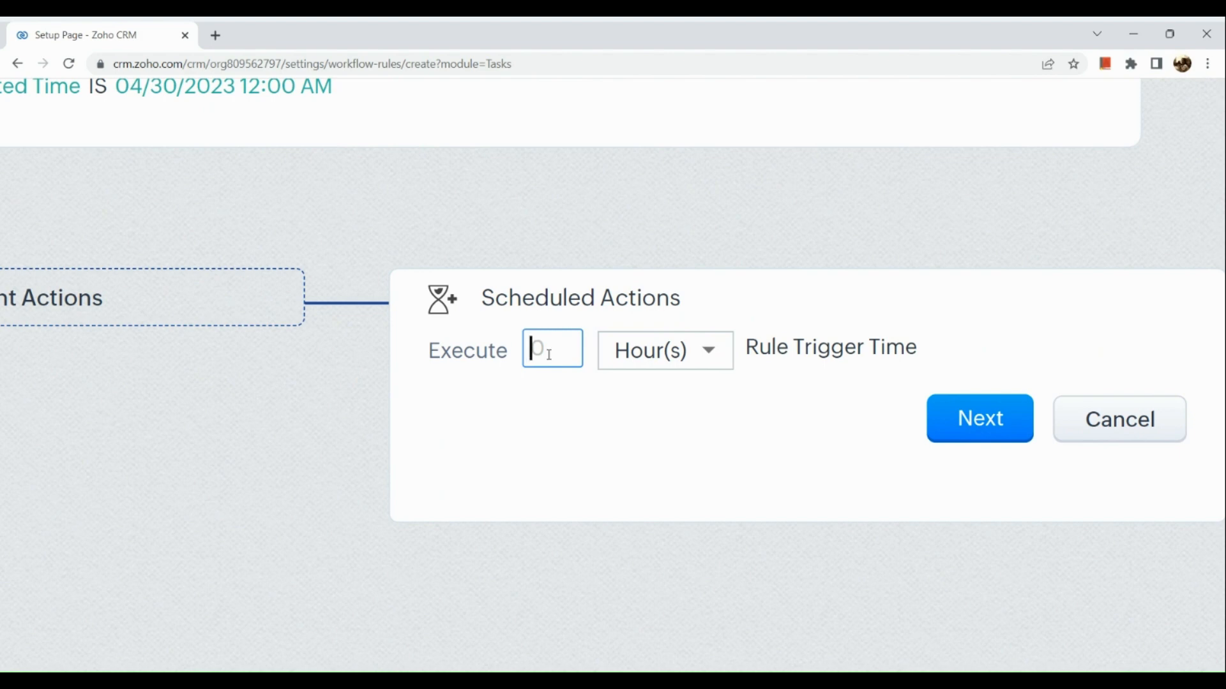
text(5)
click(991, 428)
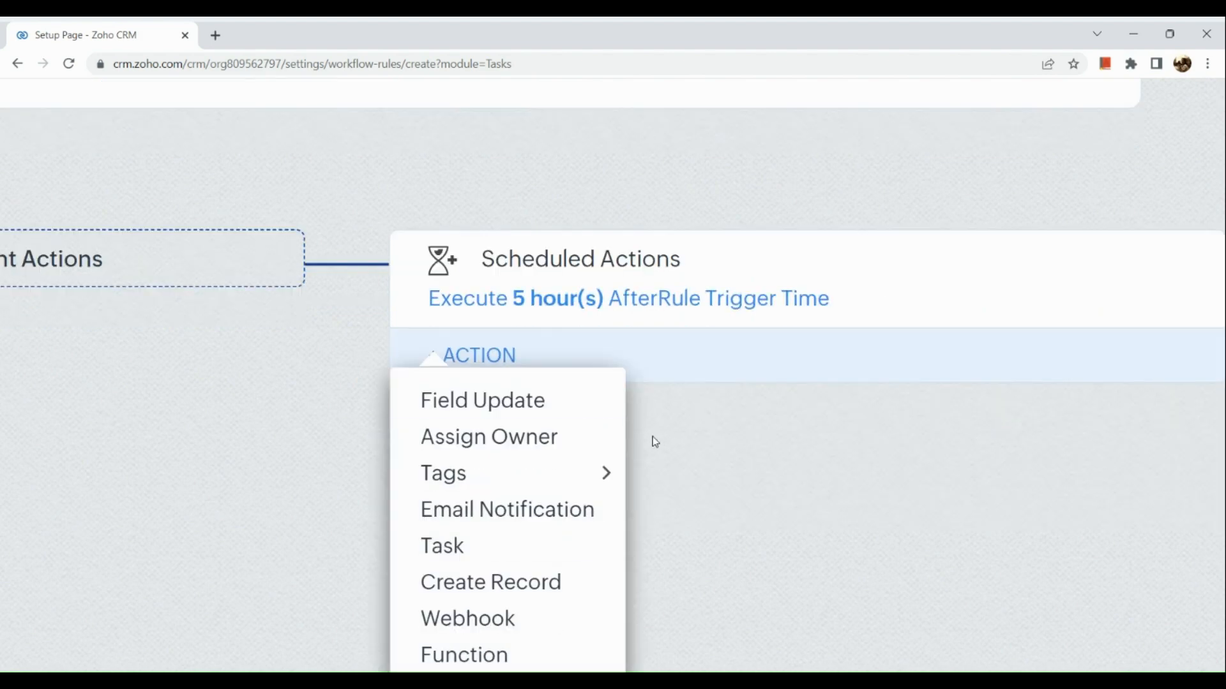
scroll(502, 507, down, 2)
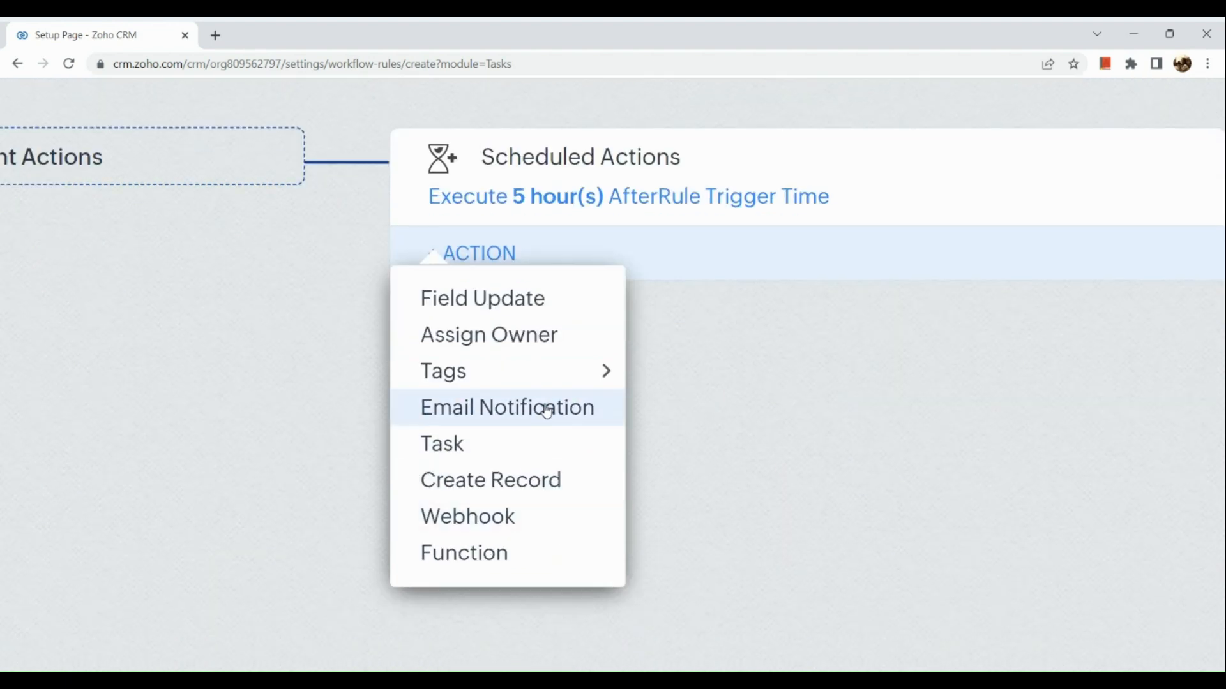
click(547, 409)
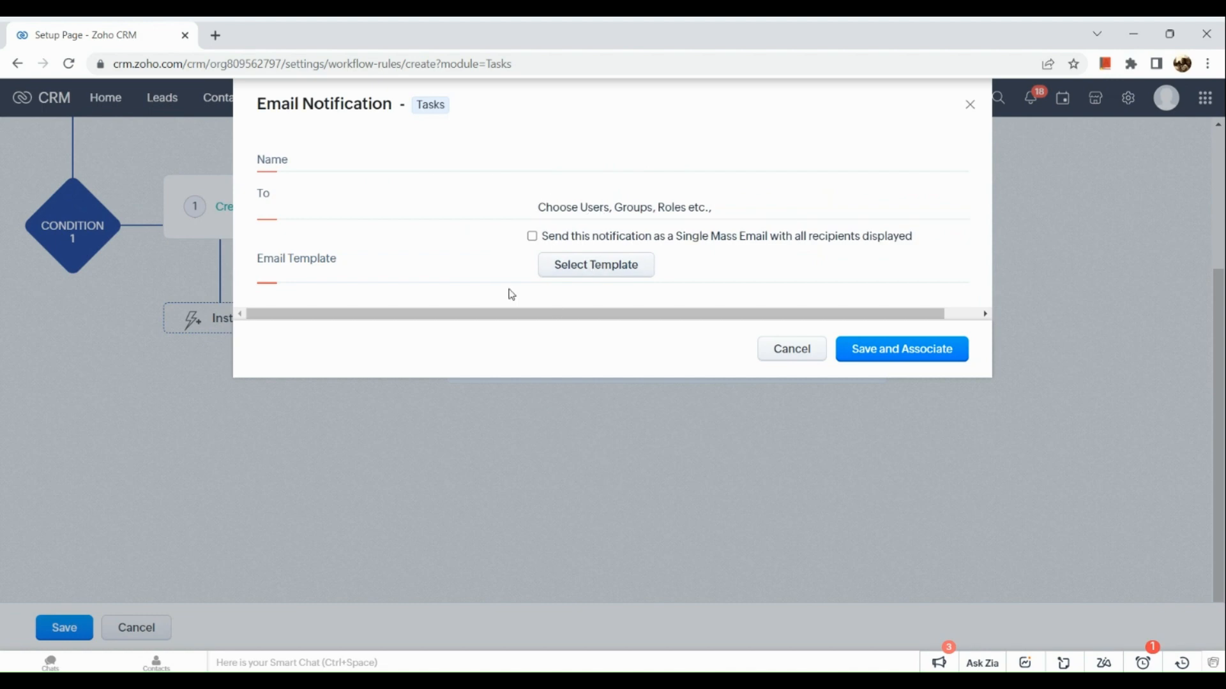
click(572, 280)
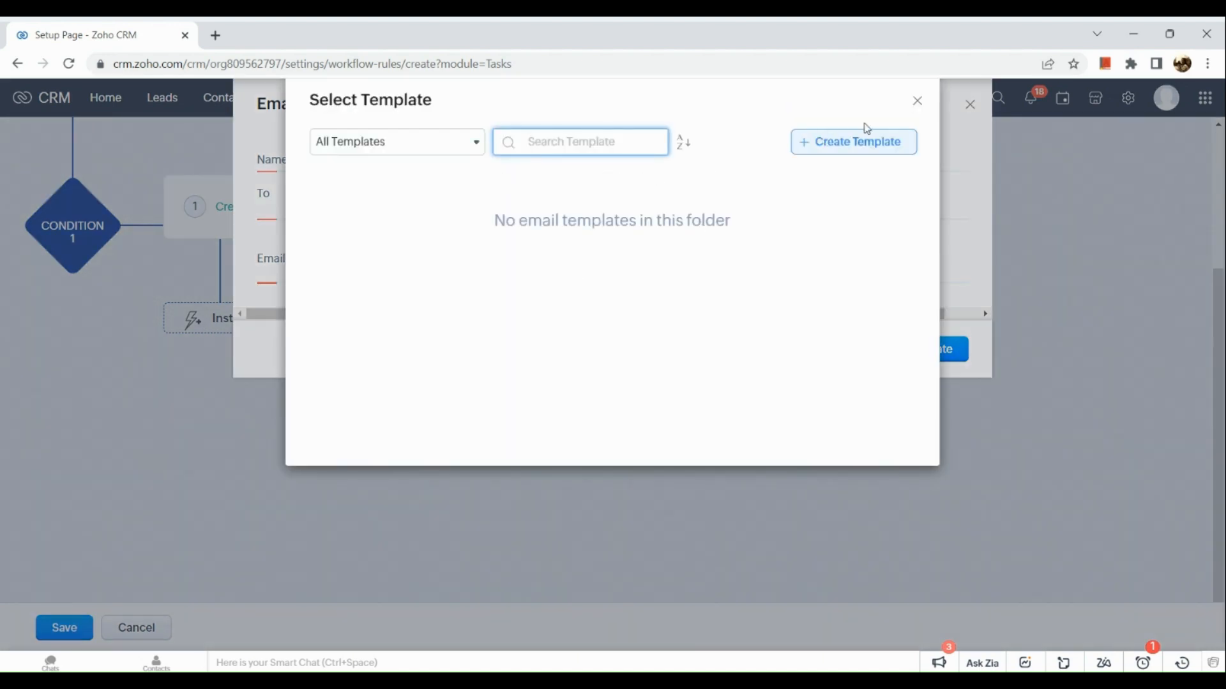
click(920, 102)
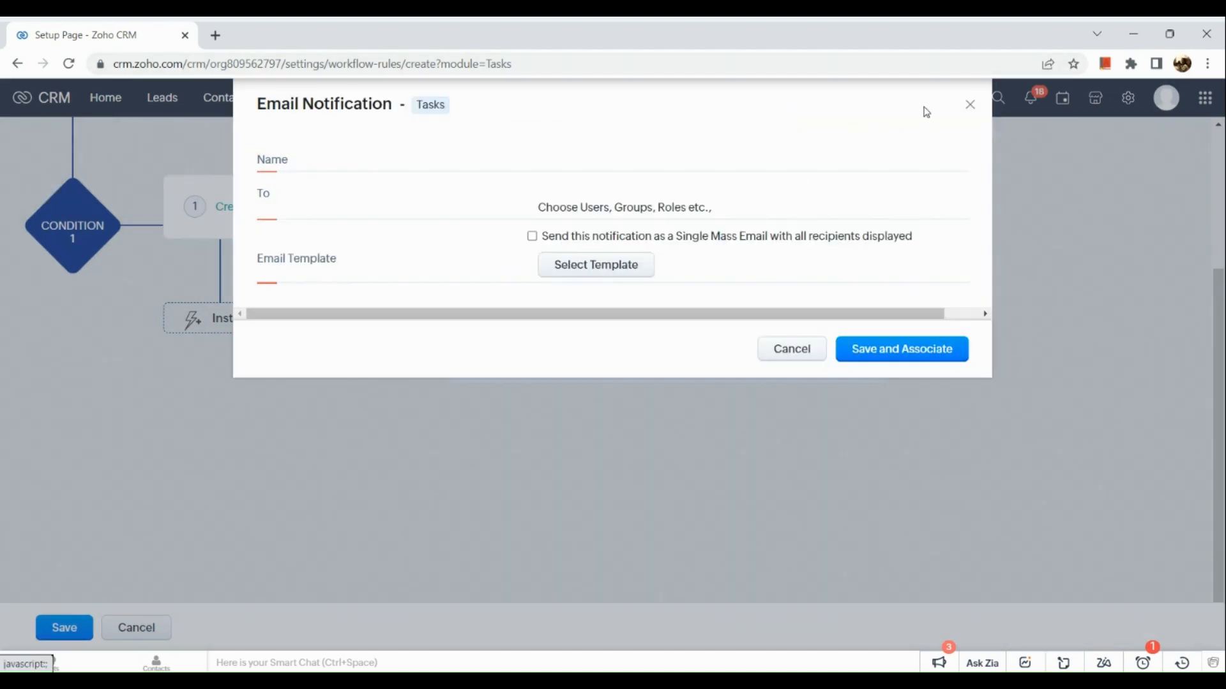
click(894, 361)
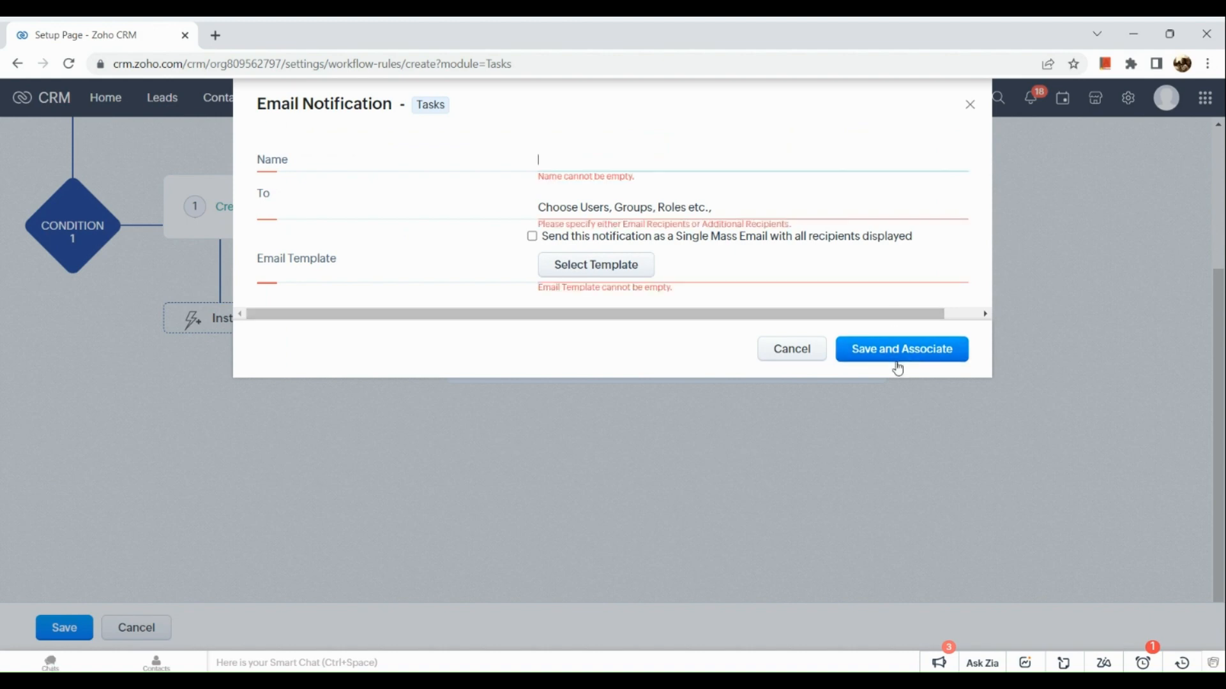
click(793, 350)
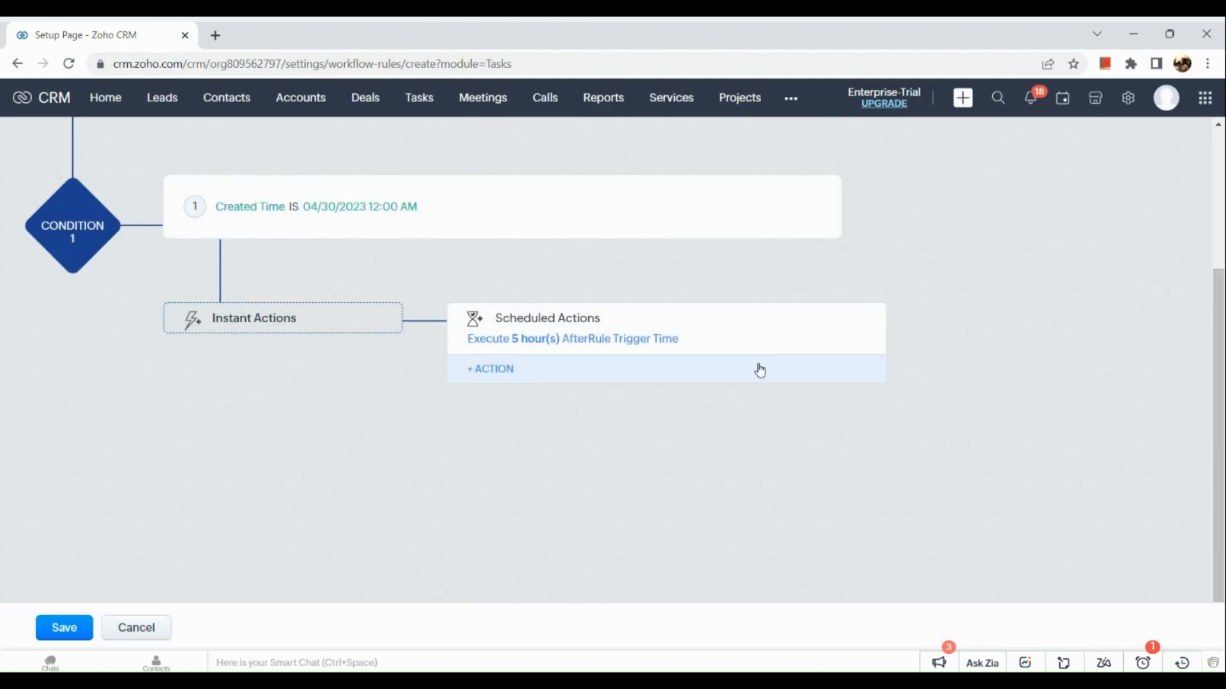
Step: Add an Assign Owner action for Tasks to the scheduled actions and select the listed user as owner
click(751, 382)
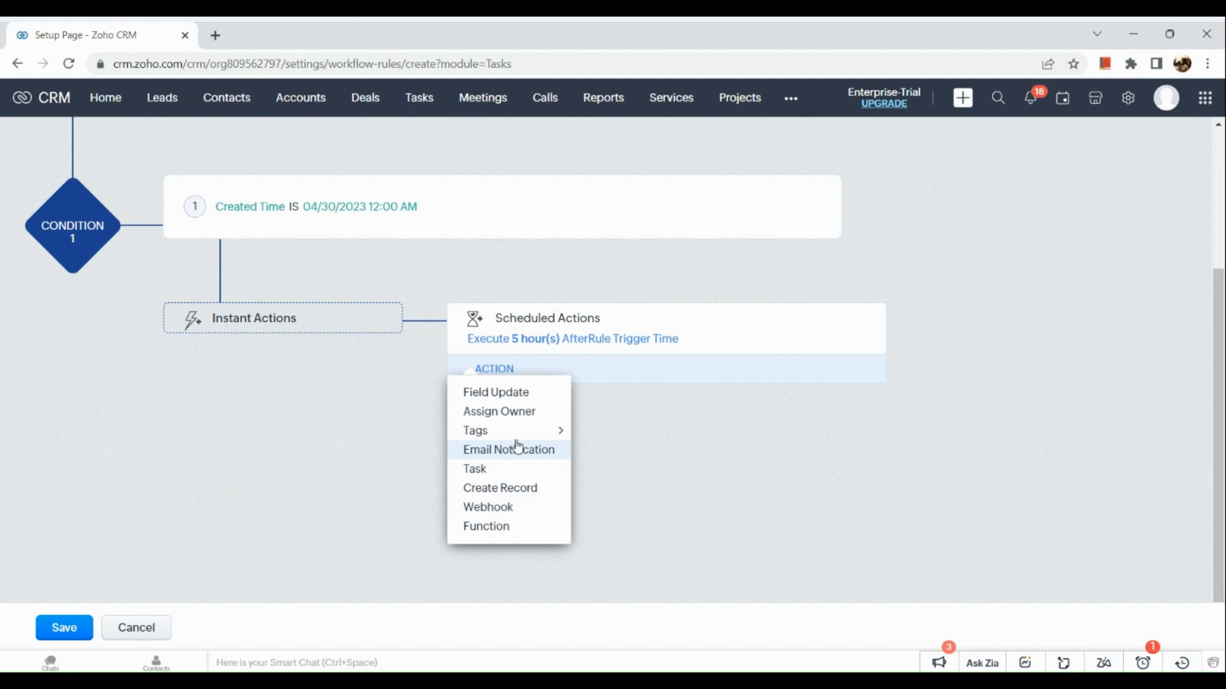
mouse_move(517, 444)
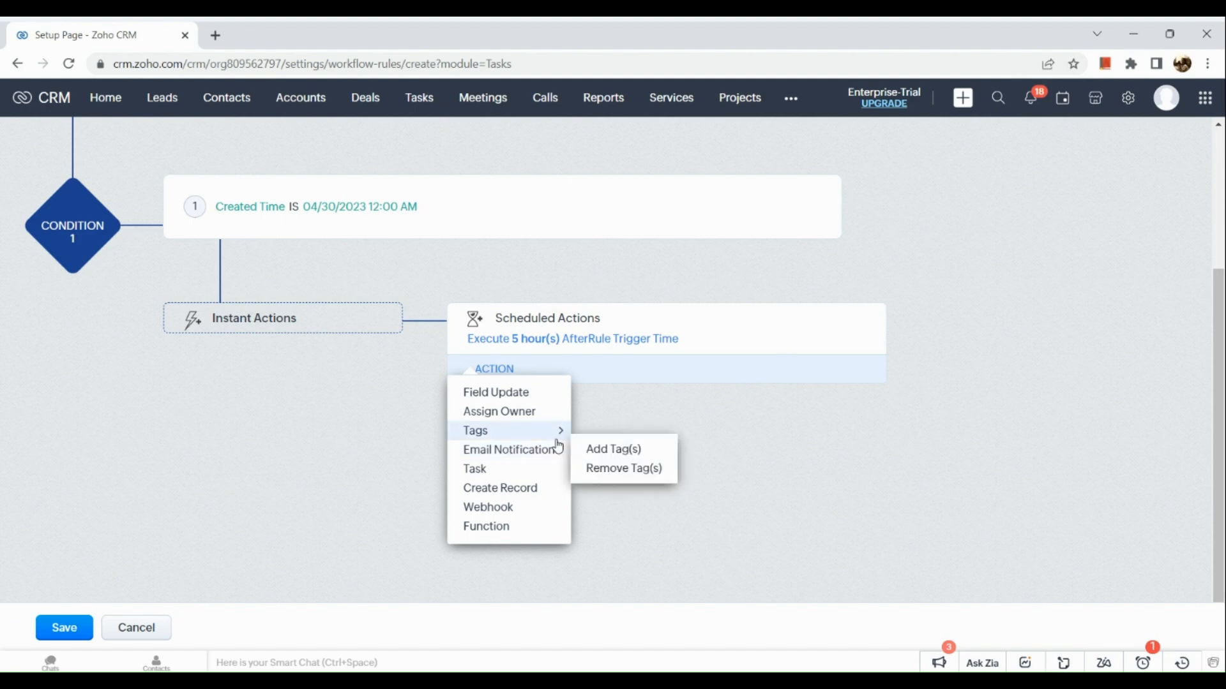
click(556, 419)
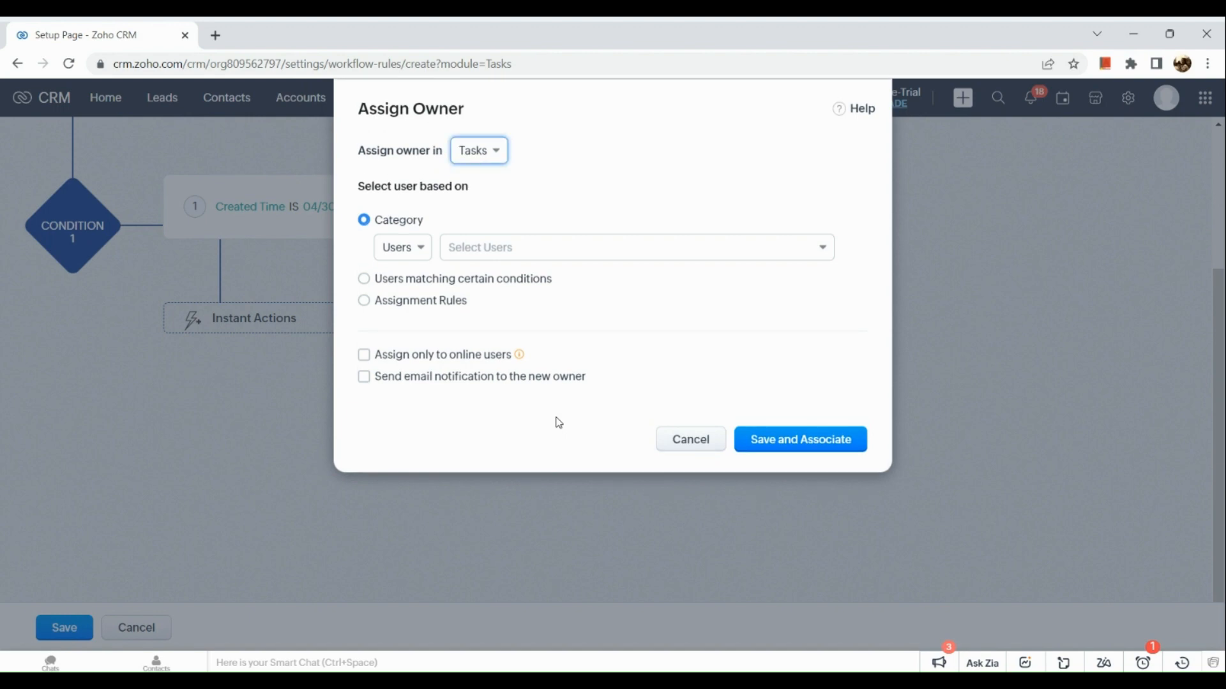
click(461, 255)
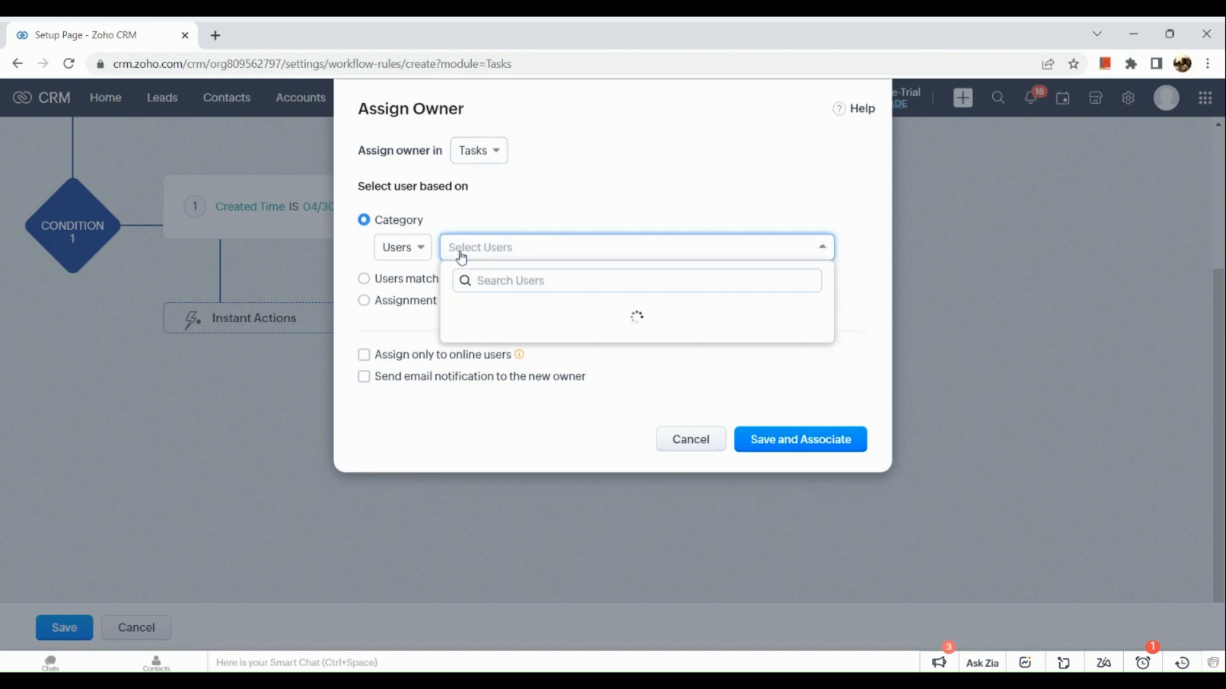
click(505, 319)
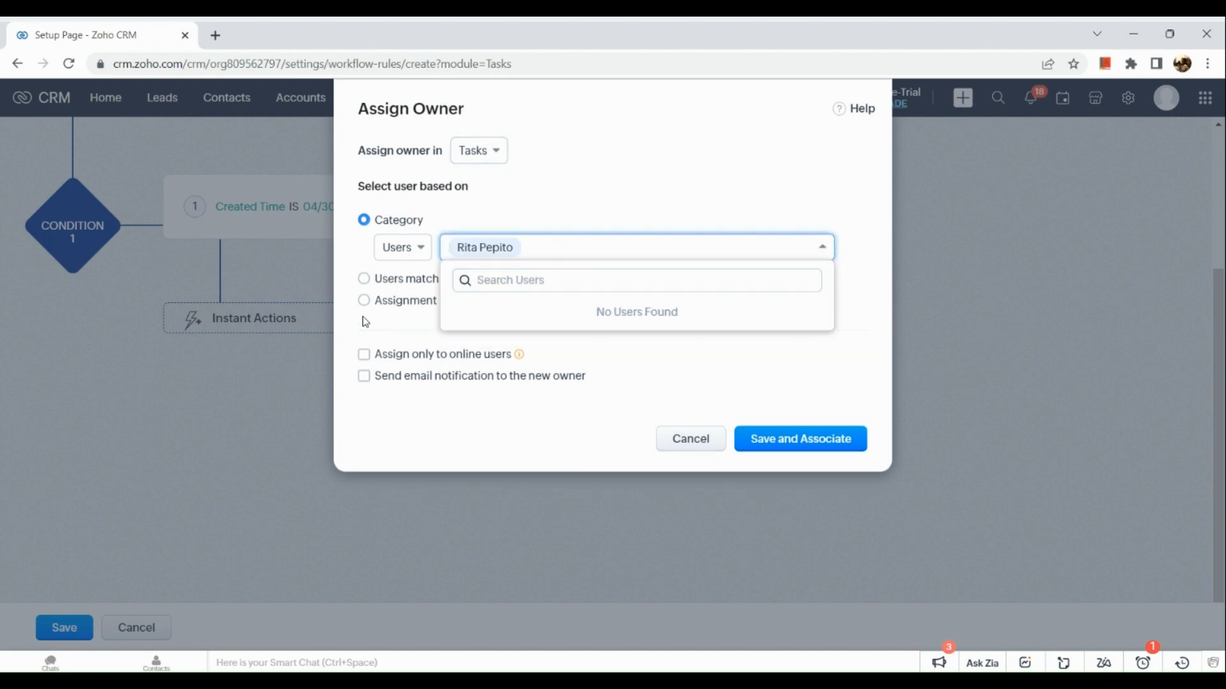
click(373, 332)
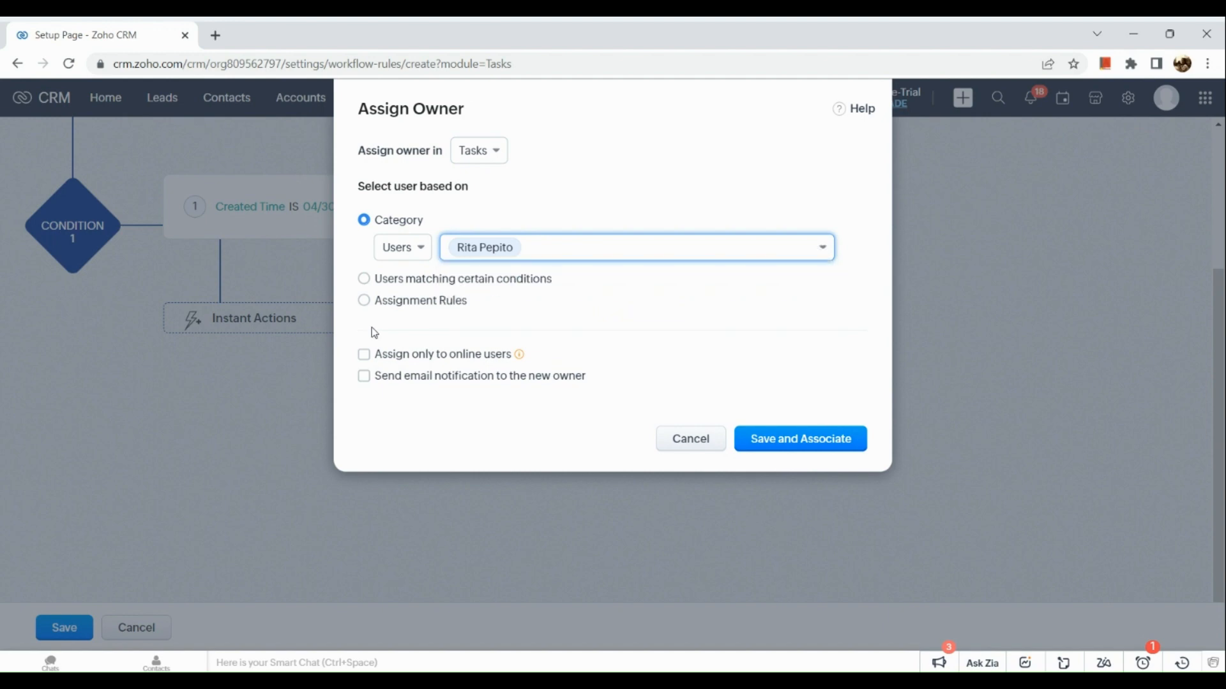
Step: Limit the owner assignment to online users, enable email notification to the new owner, and save and associate the action
click(440, 356)
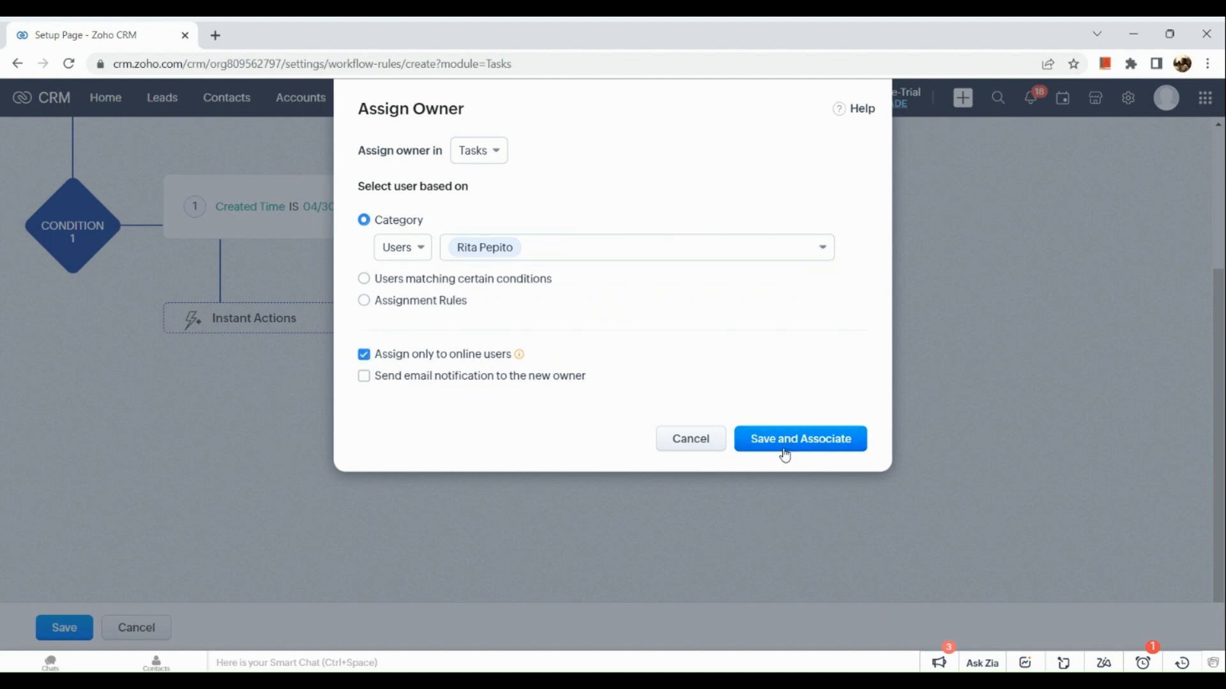
click(533, 383)
click(772, 438)
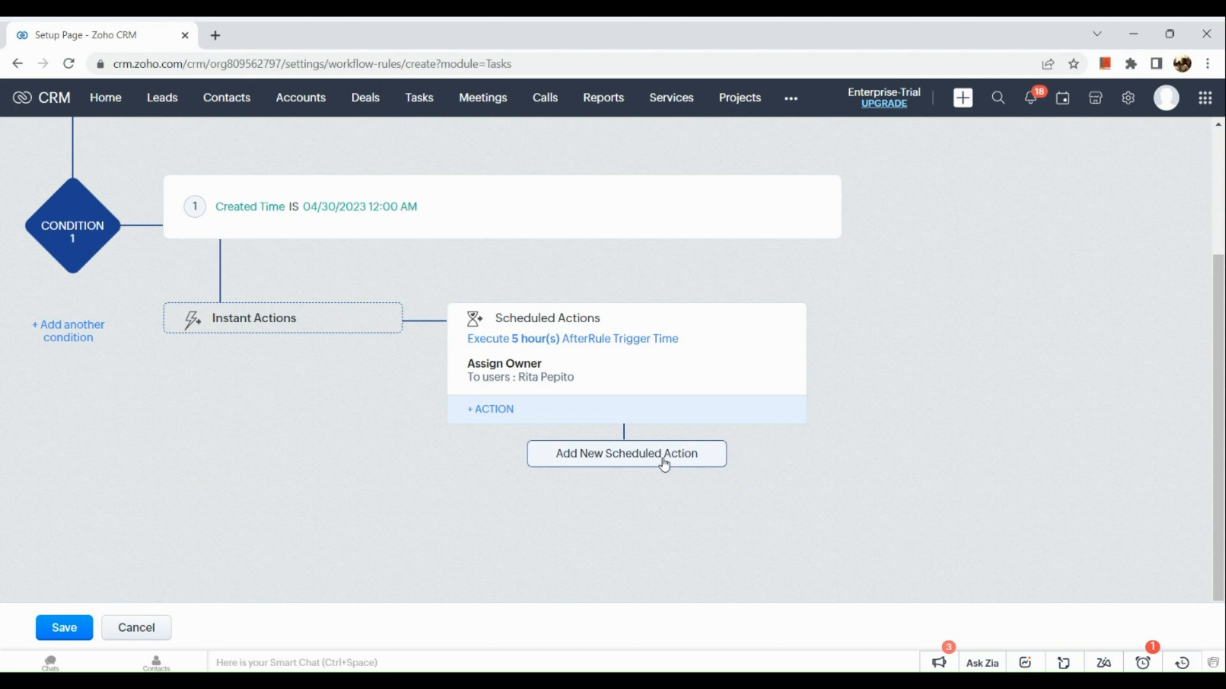
Step: Add a second condition block to the workflow rule for tasks matching certain conditions
scroll(664, 465, down, 1)
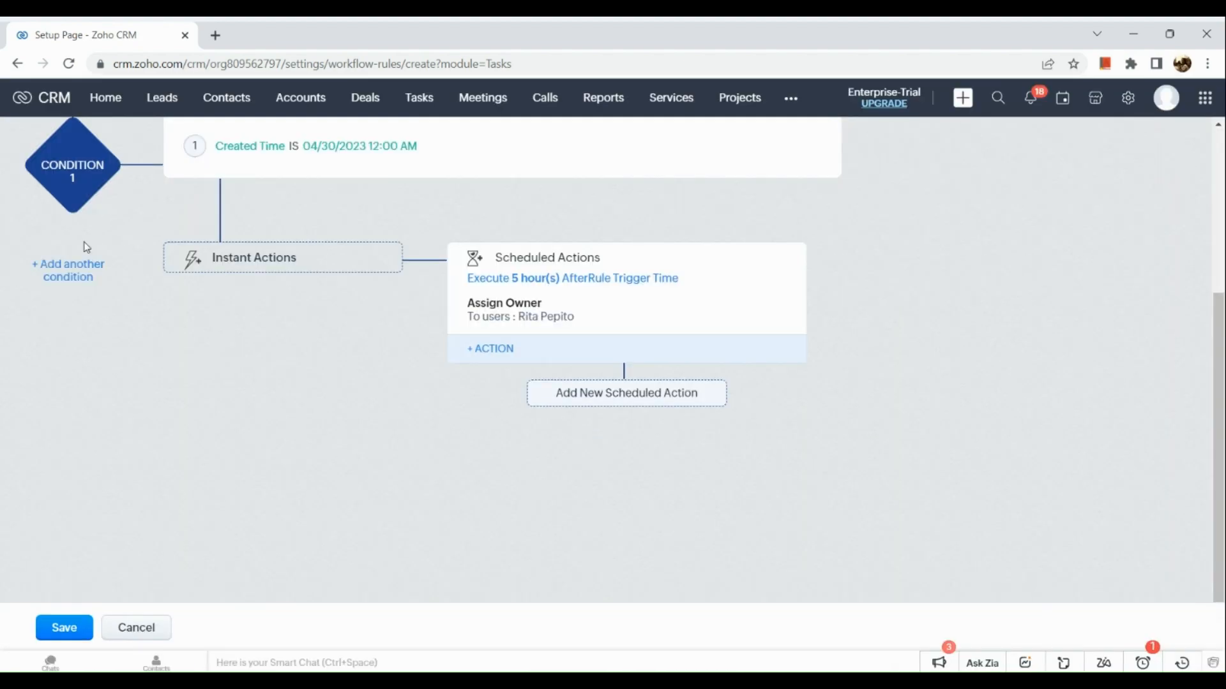
click(57, 276)
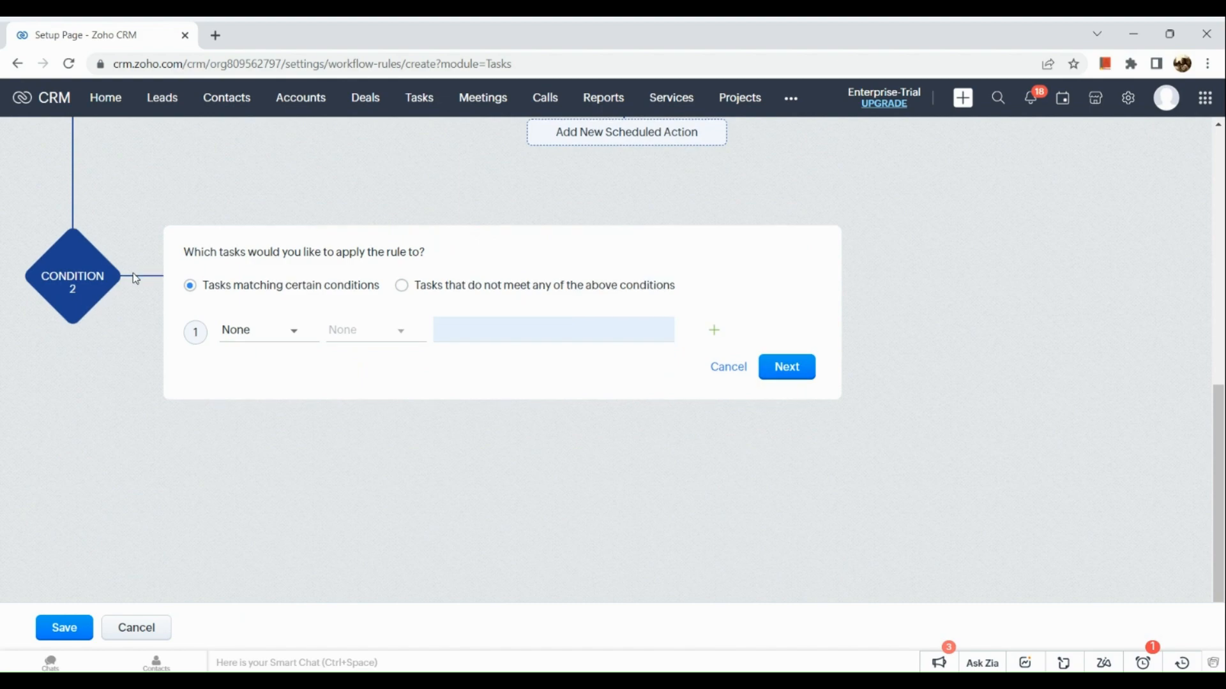
scroll(132, 273, up, 7)
scroll(132, 275, down, 6)
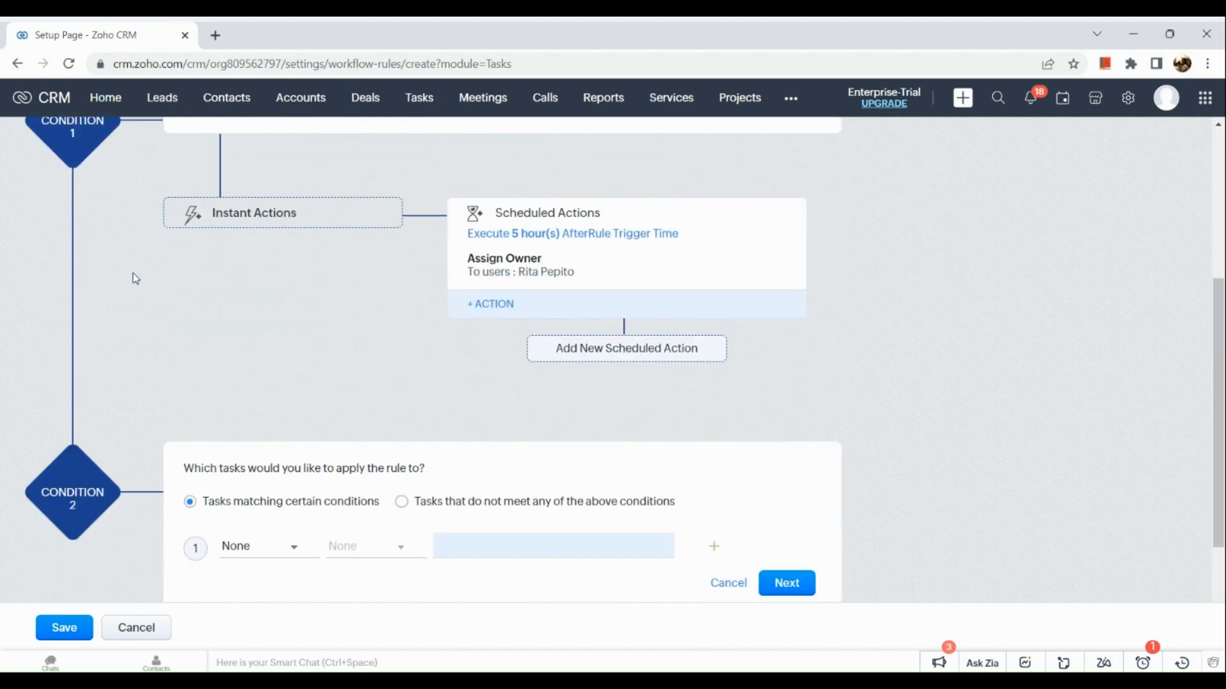